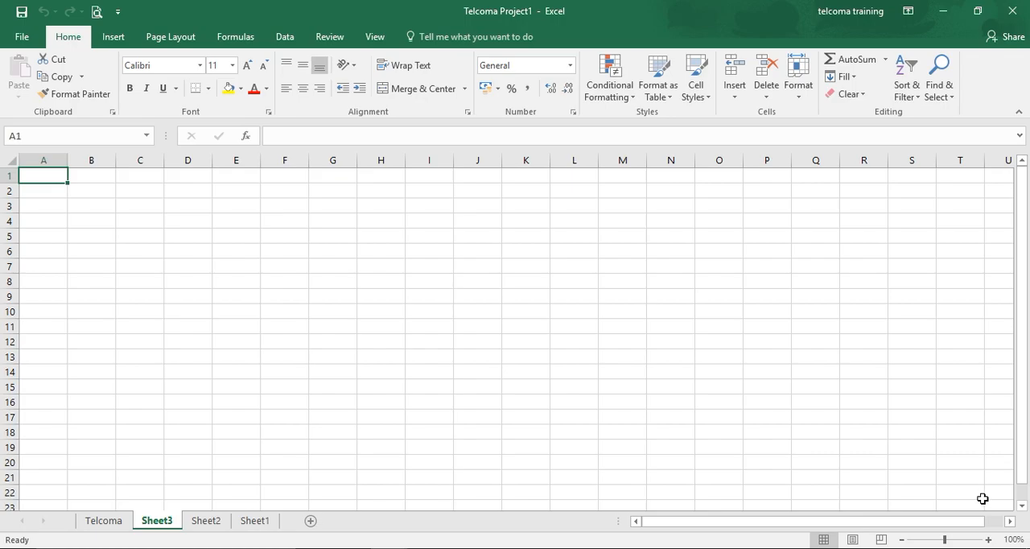
# Display the available What-If Analysis tools
pyautogui.click(285, 40)
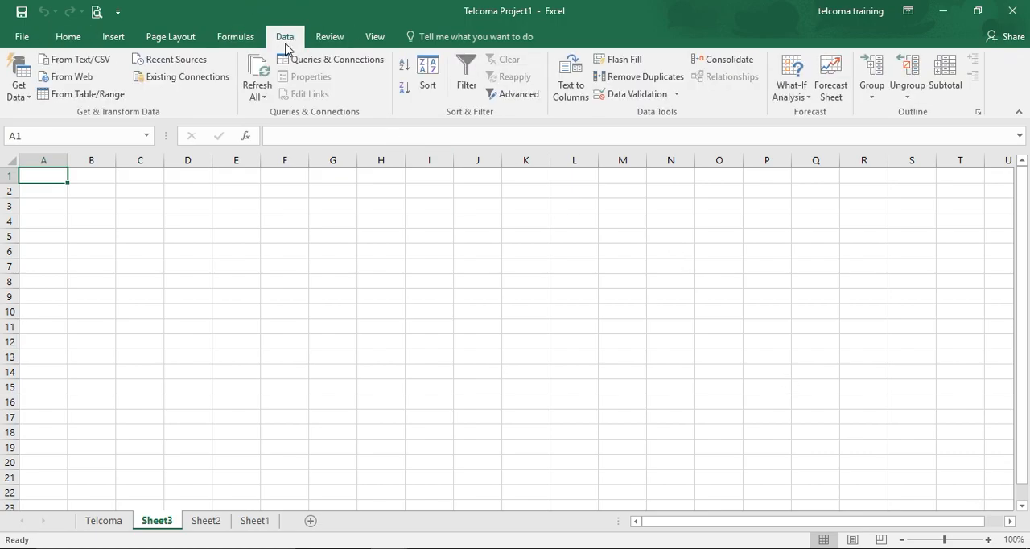
pyautogui.click(784, 87)
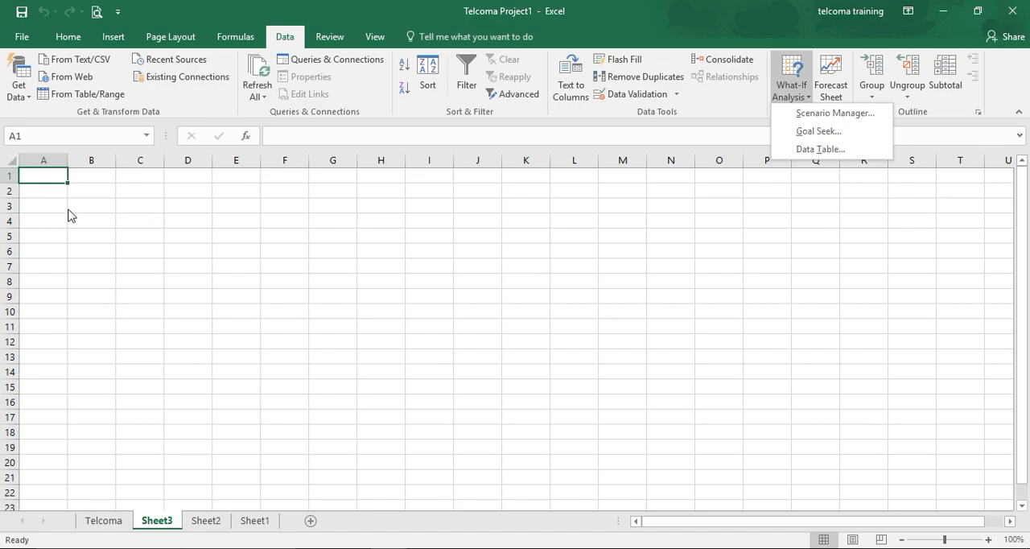
# Enter Sales with 45000 in A1:B1 and Profit with 32000 in A2:B2
pyautogui.click(38, 180)
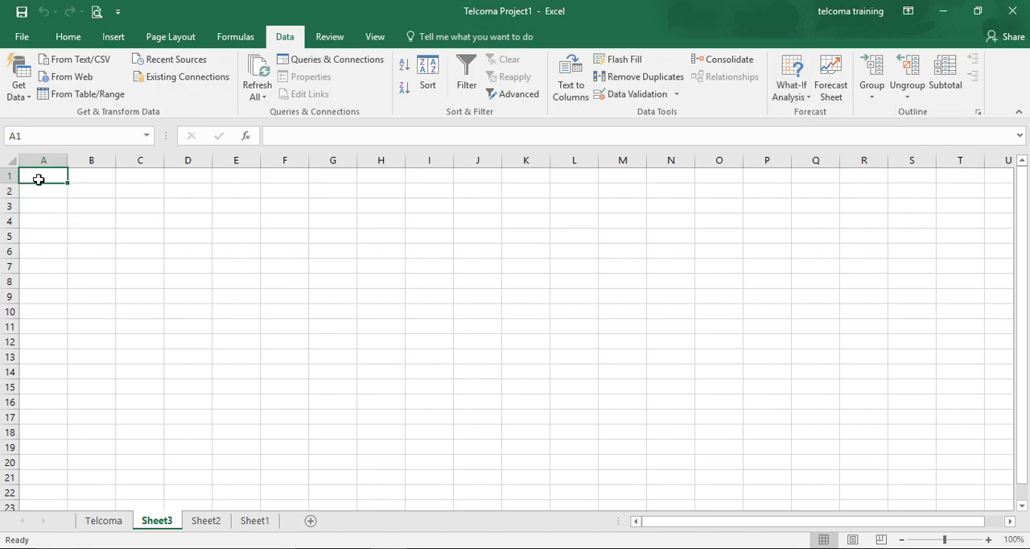
pyautogui.write('Sales')
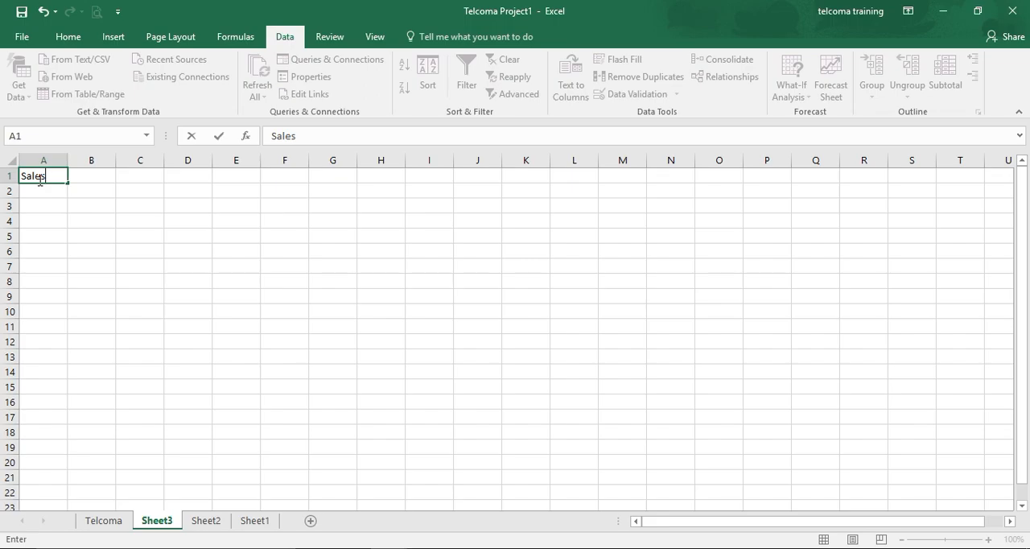
pyautogui.click(86, 175)
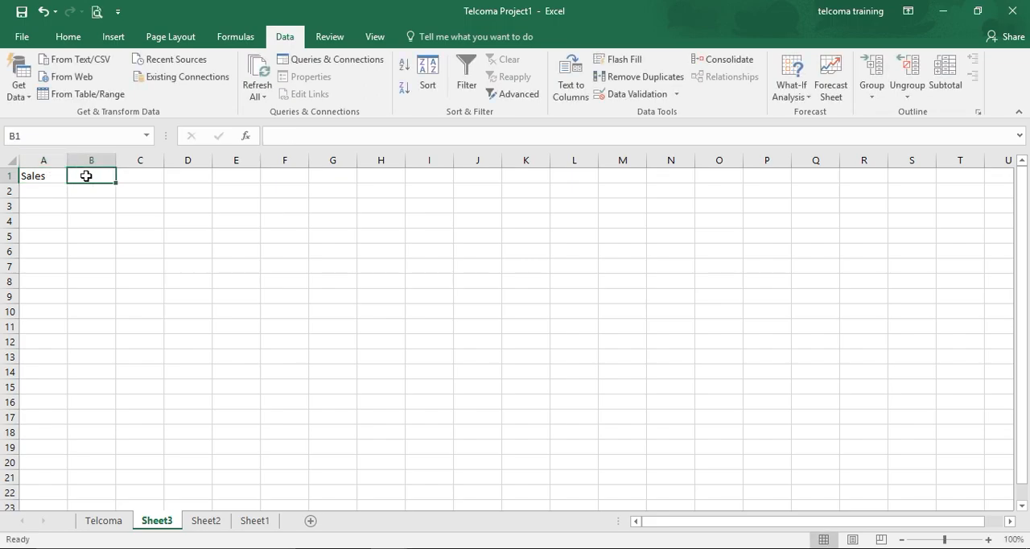
pyautogui.write('45000')
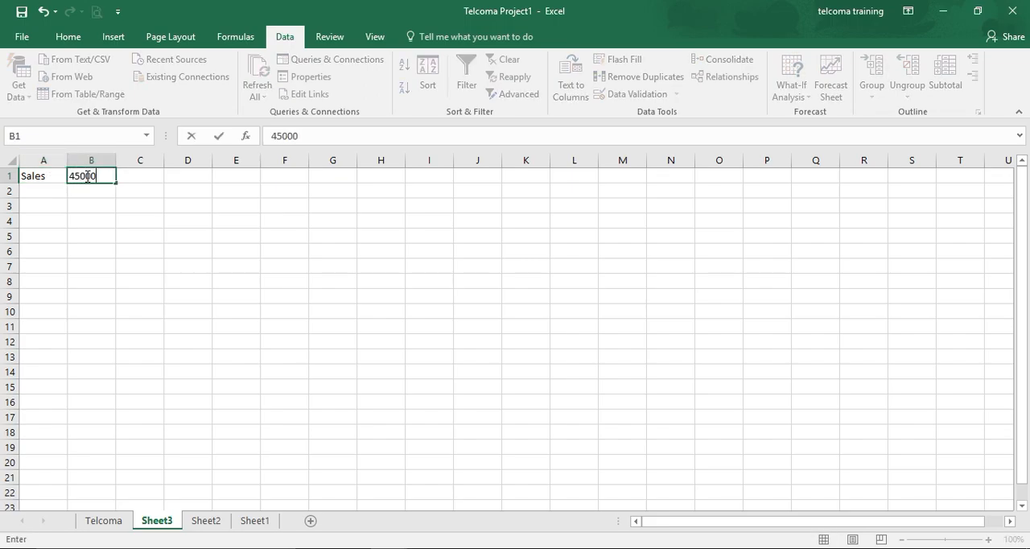
pyautogui.click(58, 192)
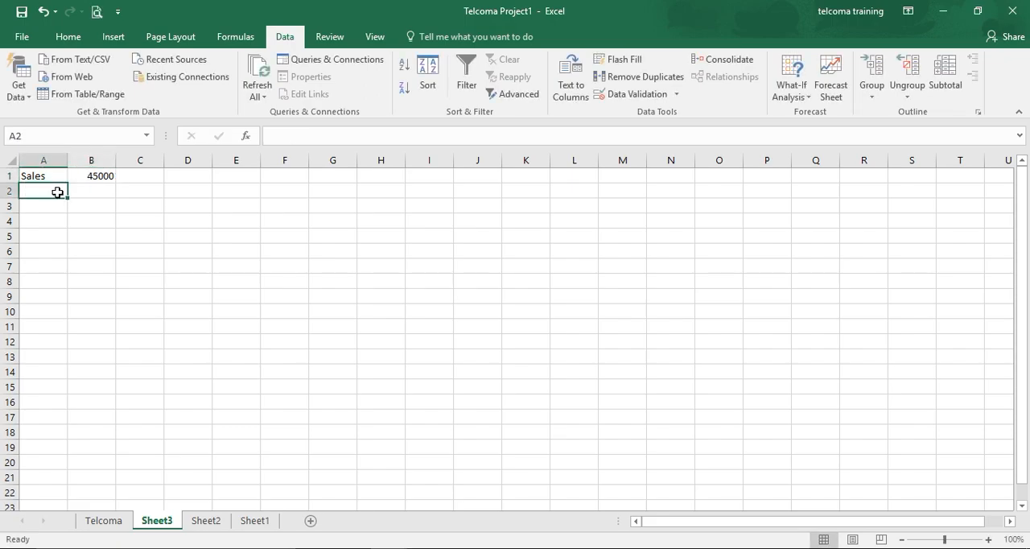
pyautogui.write('Profit')
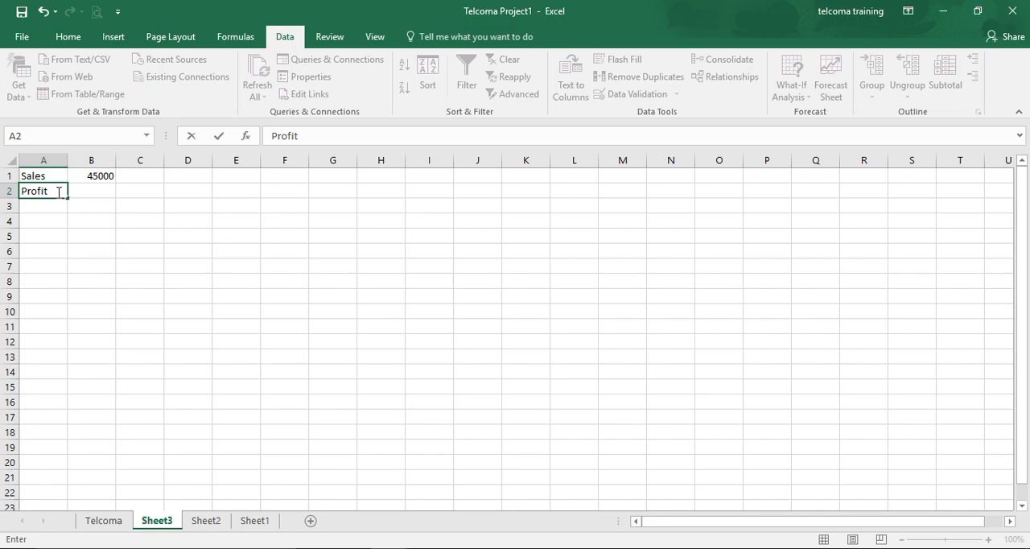
pyautogui.click(86, 194)
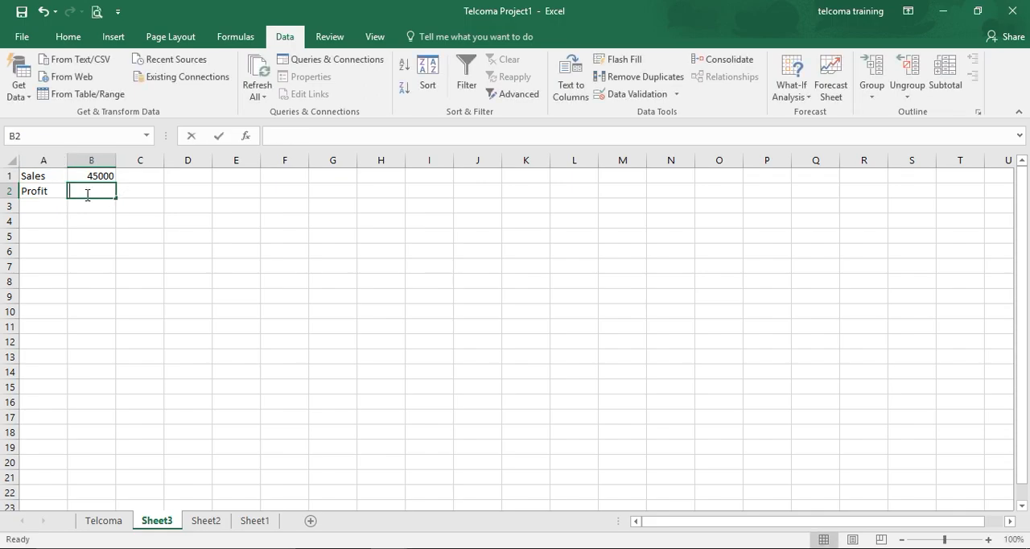
pyautogui.write('32000')
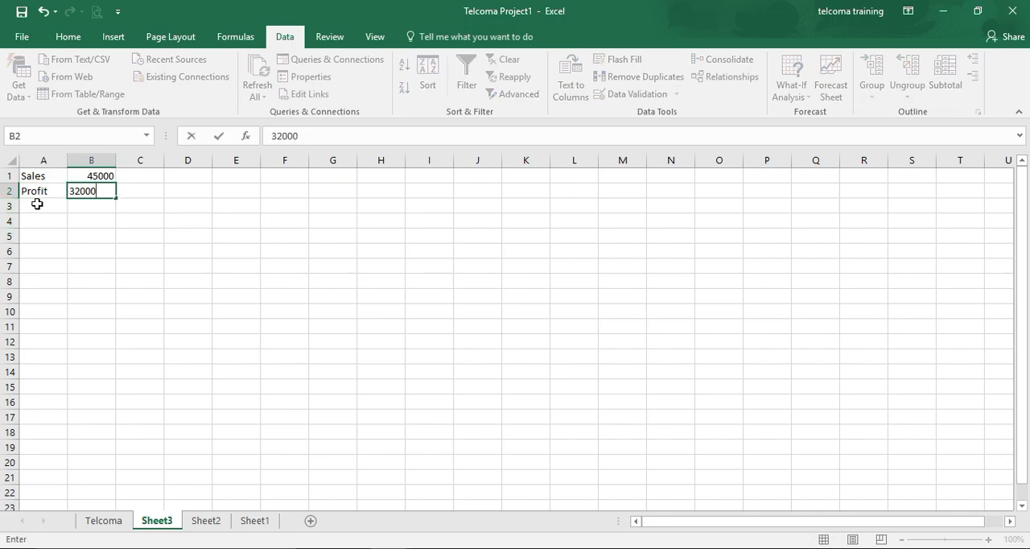
# Add an Income row in row 3 with the formula =B1+B2 in B3, and widen columns A and B
pyautogui.click(38, 204)
pyautogui.write('Income')
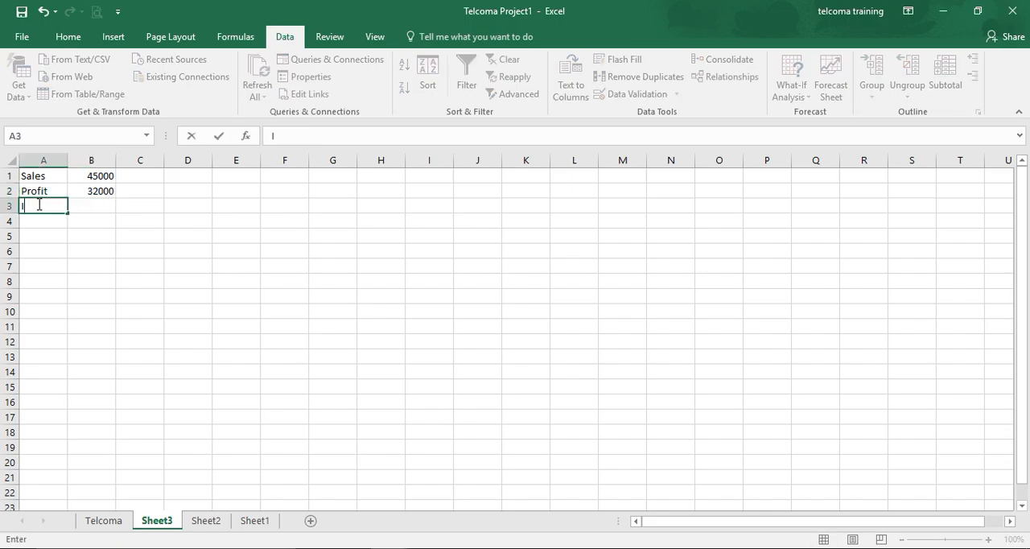
pyautogui.click(97, 204)
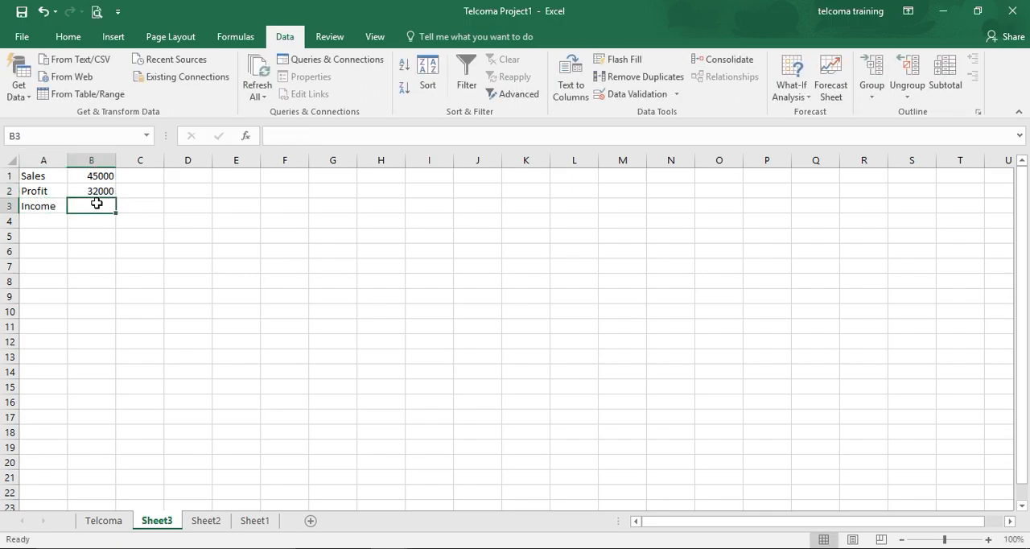
pyautogui.write('=')
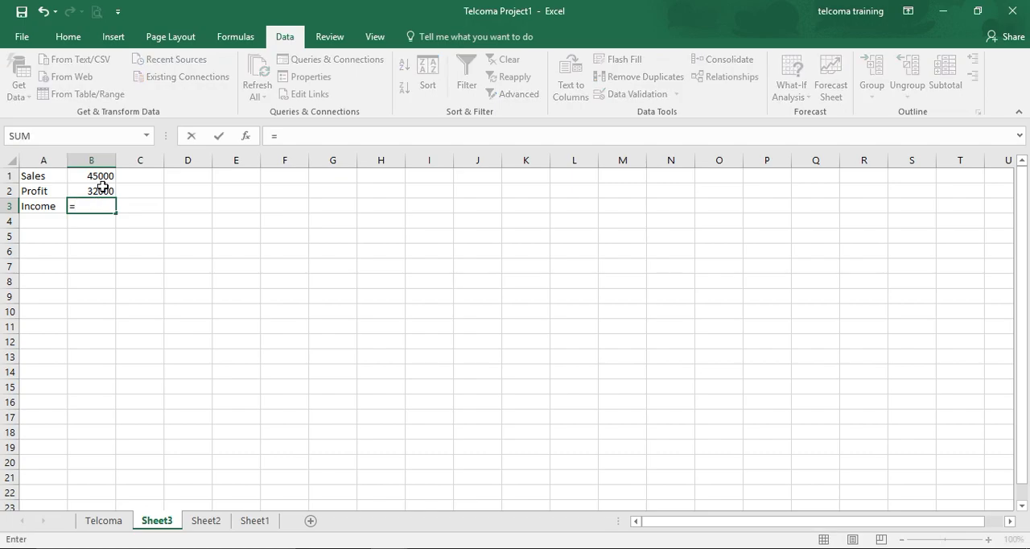
pyautogui.click(105, 177)
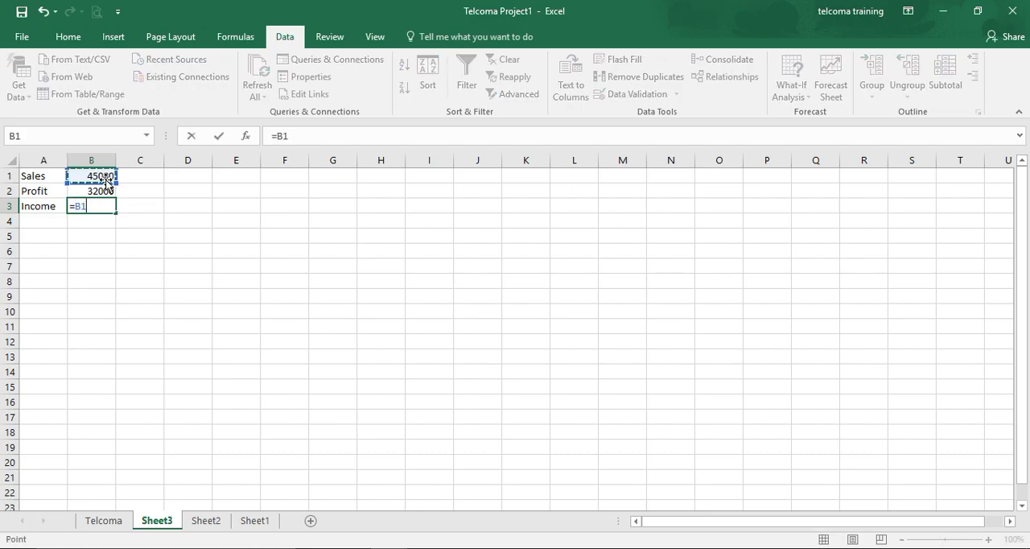
pyautogui.write('+')
pyautogui.click(105, 193)
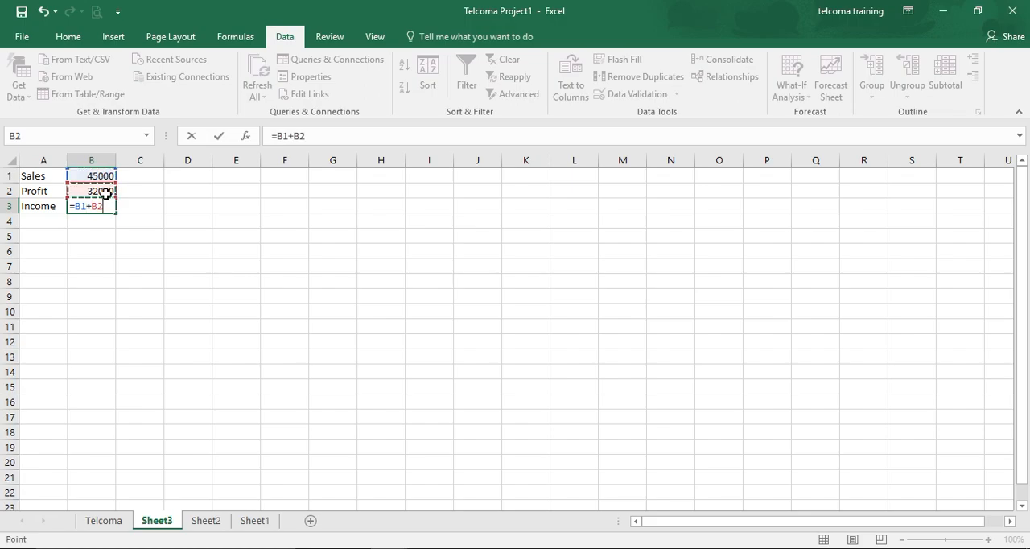
pyautogui.press('Return')
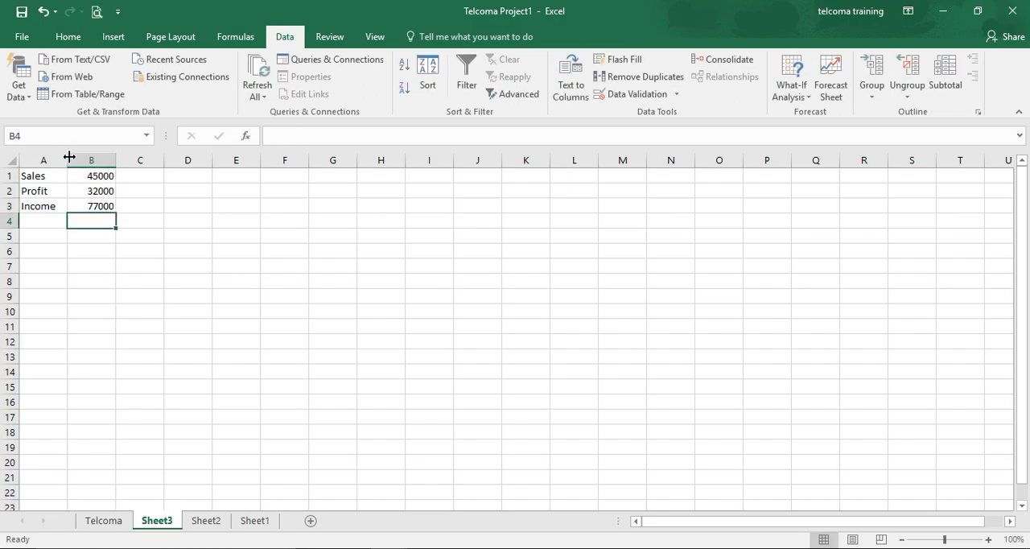
pyautogui.moveTo(70, 157); pyautogui.dragTo(169, 158)
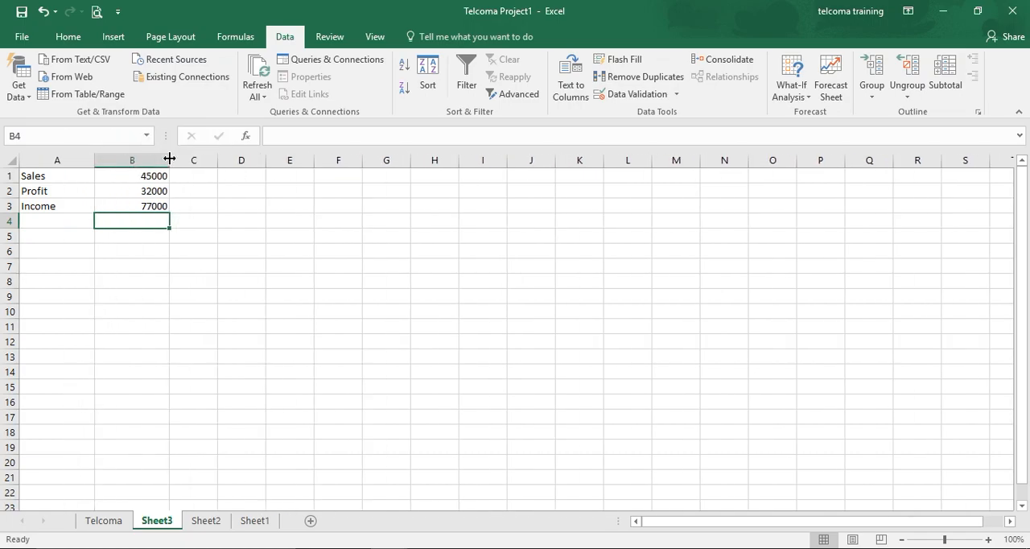
# Run Goal Seek to set the Income cell B3 to 100000 by changing the Sales cell B1, and keep the solution
pyautogui.click(142, 207)
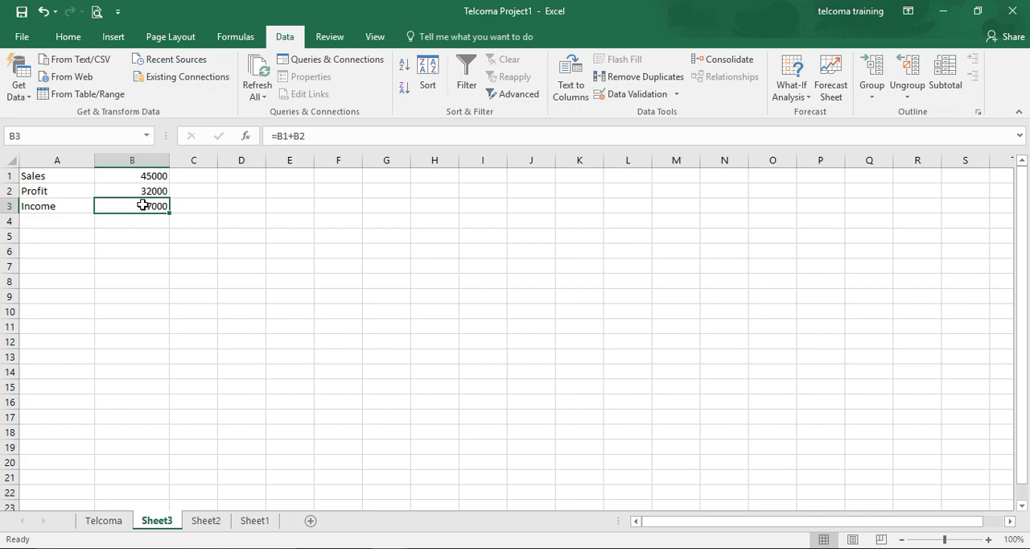
pyautogui.click(794, 95)
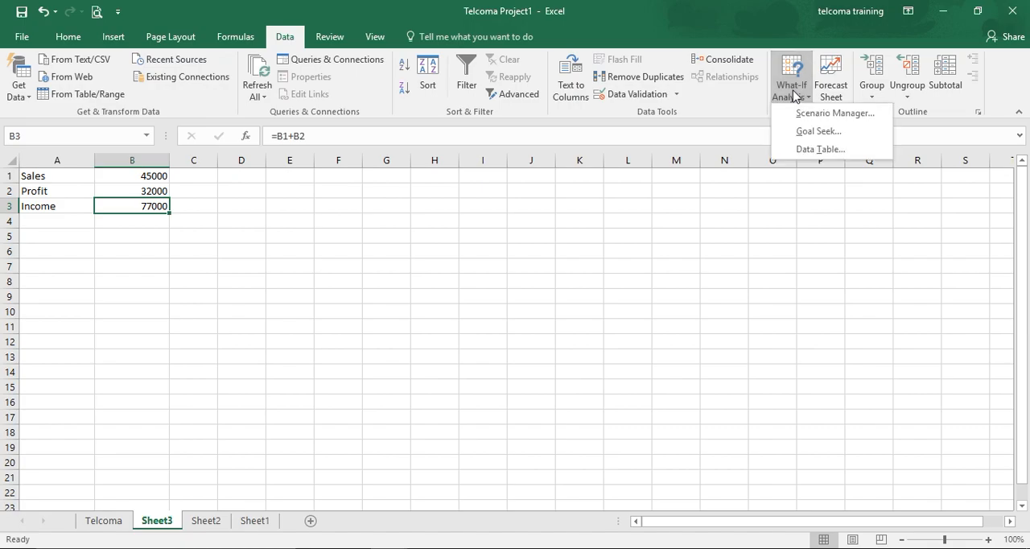
pyautogui.click(803, 132)
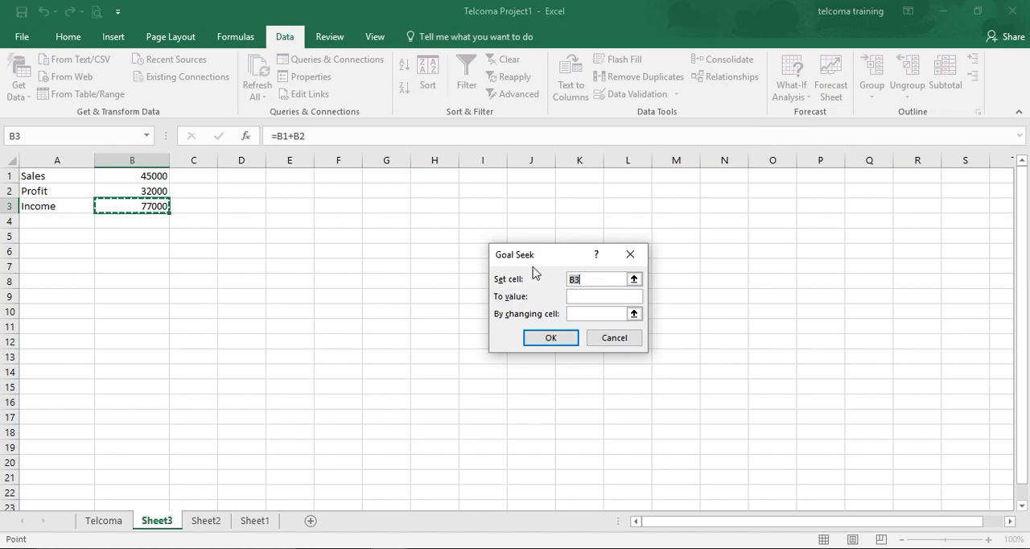
pyautogui.moveTo(539, 264); pyautogui.dragTo(406, 228)
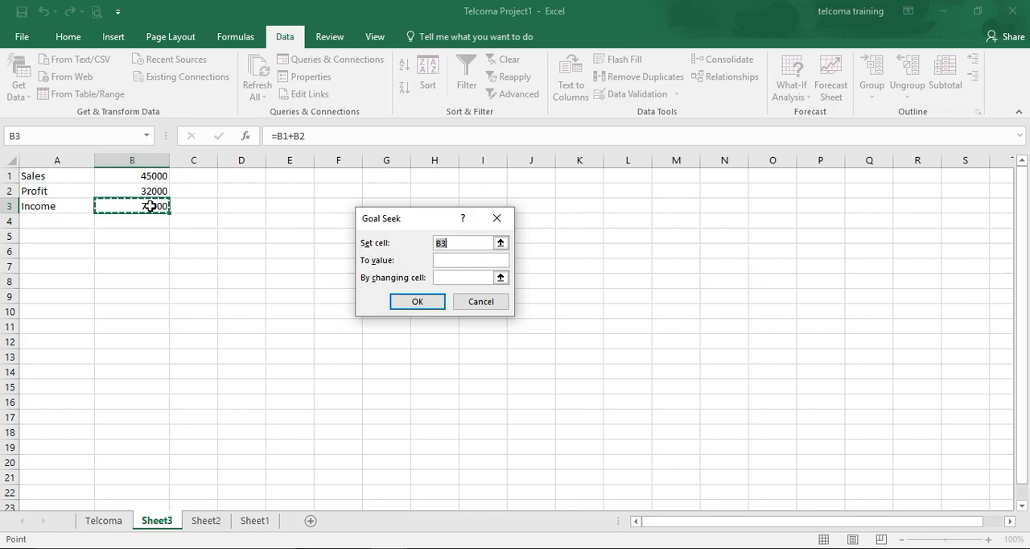
pyautogui.click(448, 263)
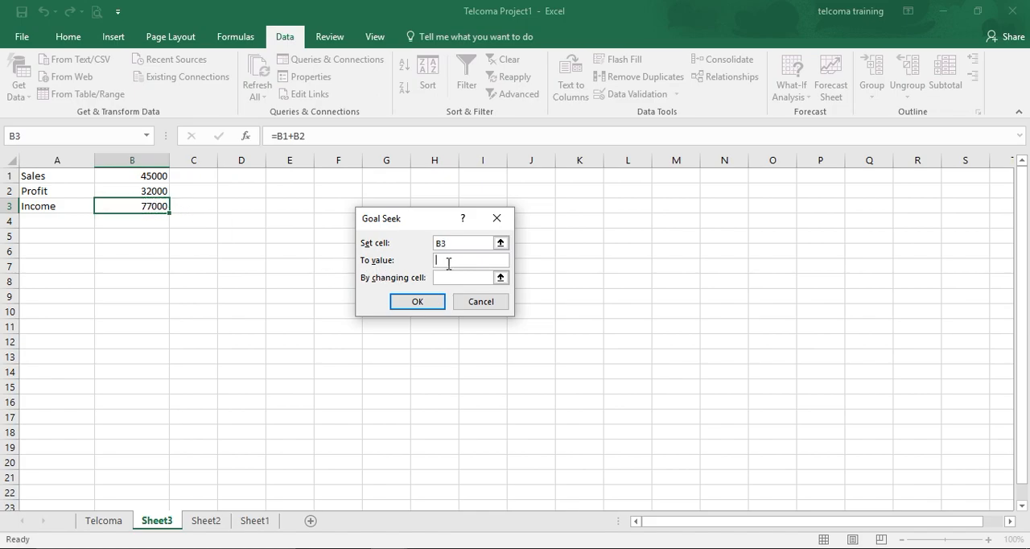
pyautogui.write('100000')
pyautogui.click(462, 276)
pyautogui.click(137, 177)
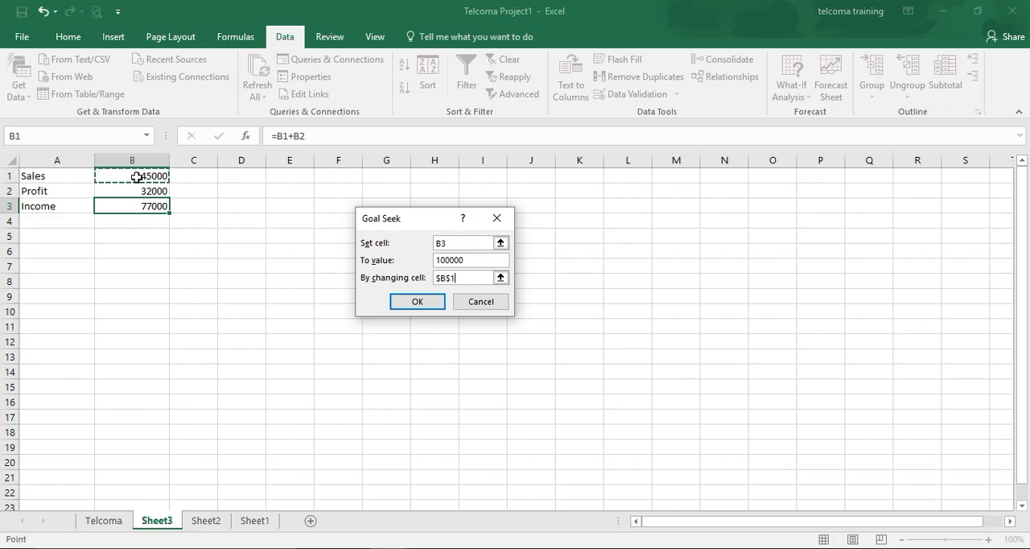
pyautogui.click(414, 301)
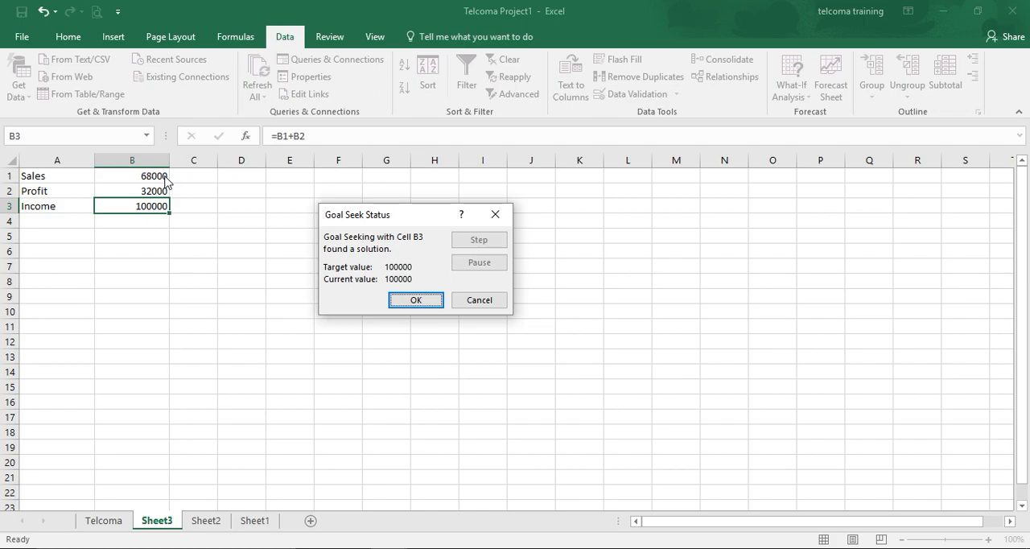
pyautogui.click(407, 300)
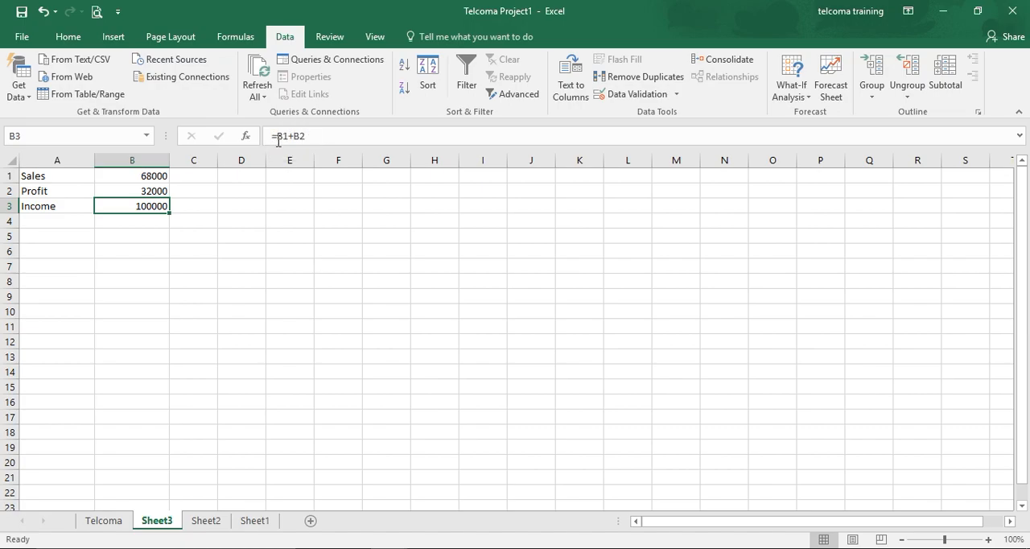
pyautogui.click(148, 192)
pyautogui.click(144, 207)
pyautogui.click(176, 220)
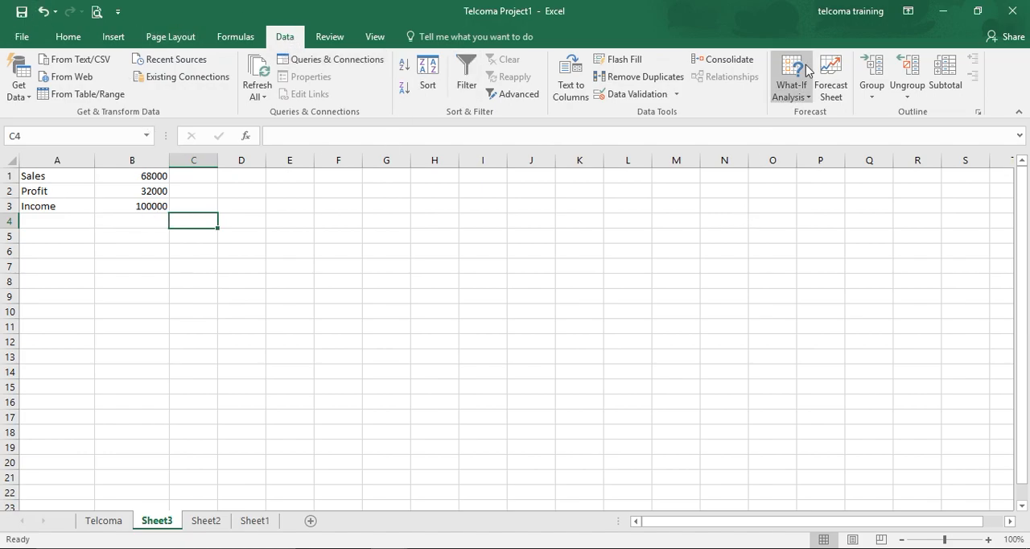
pyautogui.click(795, 102)
# Switch to the open scenerio workbook and look at the talent cost entry in row 6 of Sheet1
pyautogui.click(389, 548)
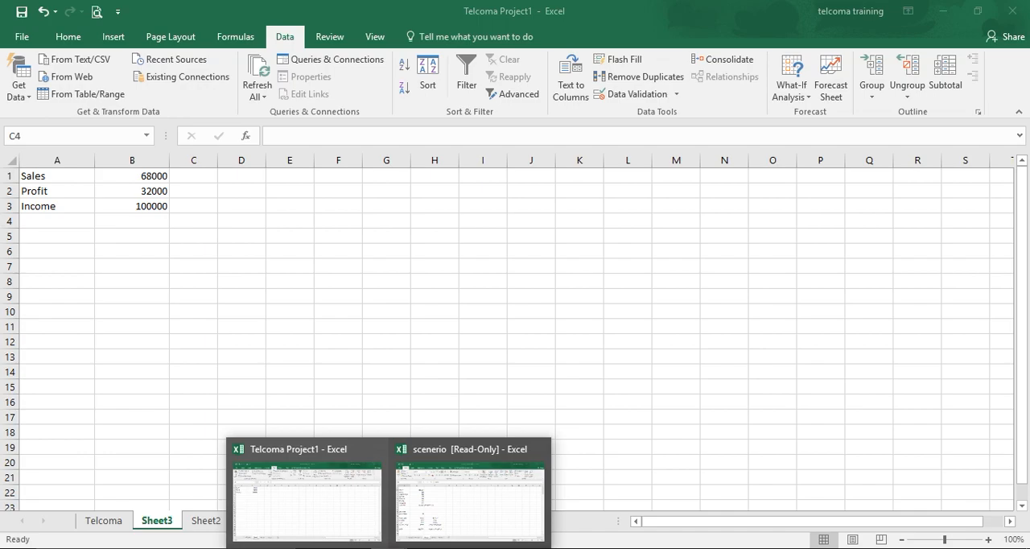
pyautogui.click(475, 527)
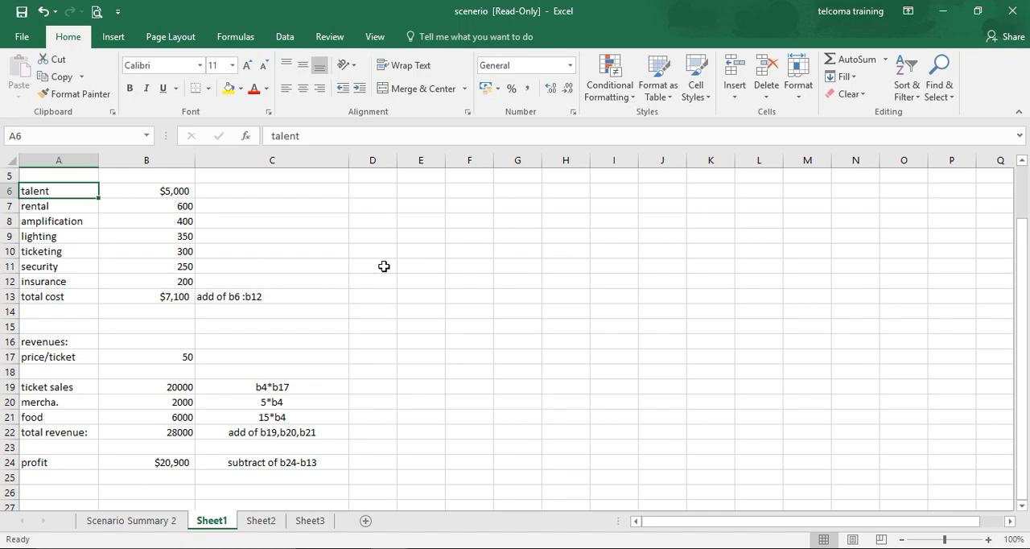
pyautogui.click(114, 192)
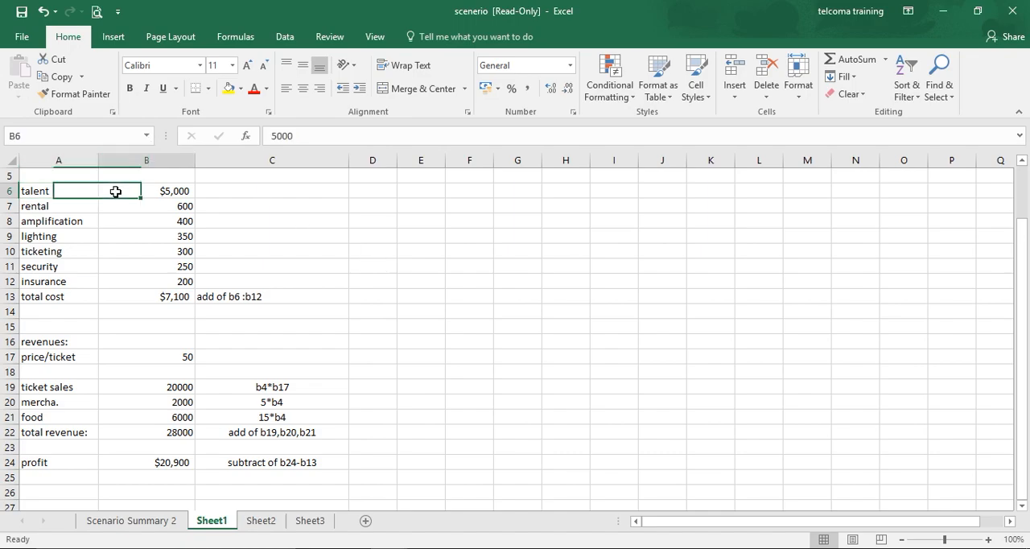
pyautogui.click(242, 196)
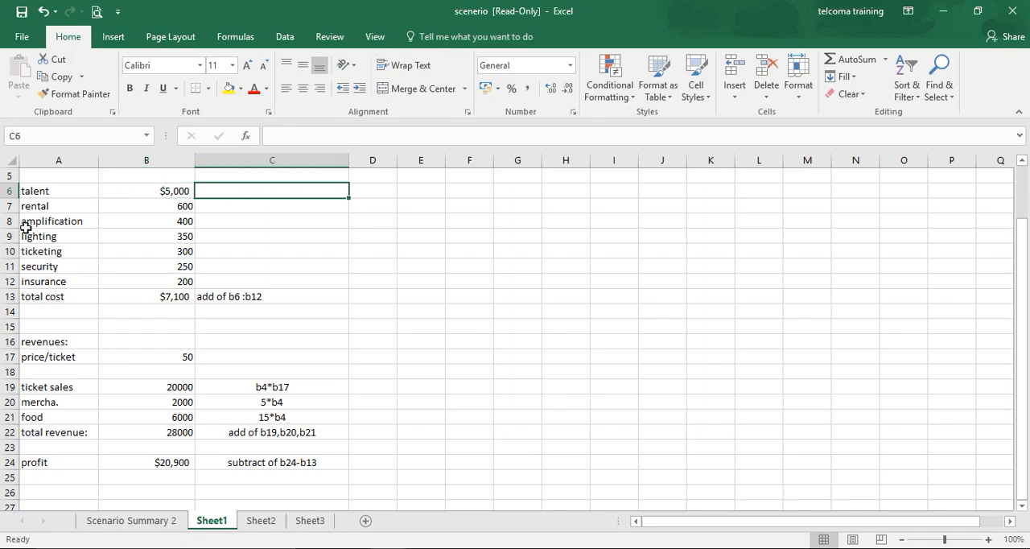
pyautogui.click(45, 192)
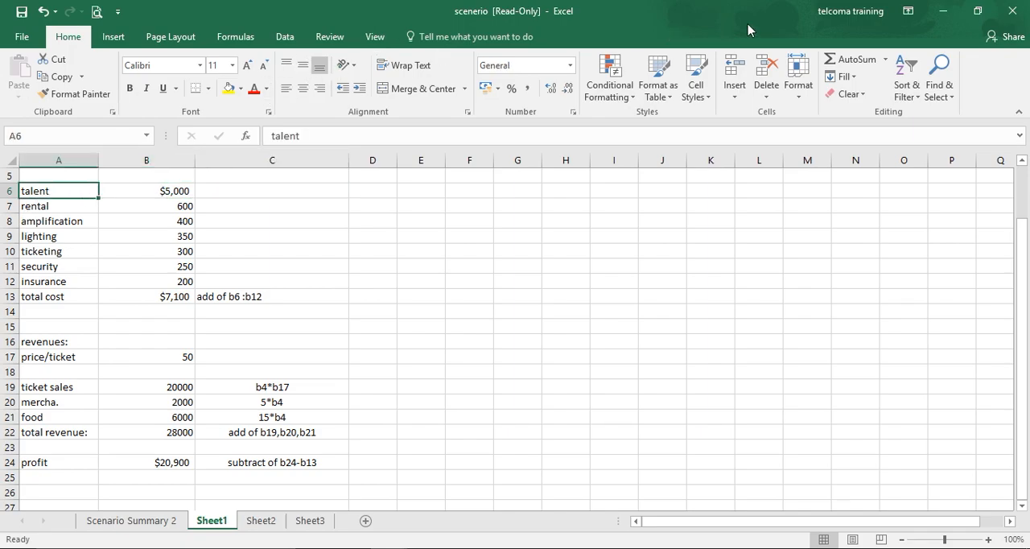
# Select the cost values from rental through insurance in B7:B12 to examine them
pyautogui.click(134, 206)
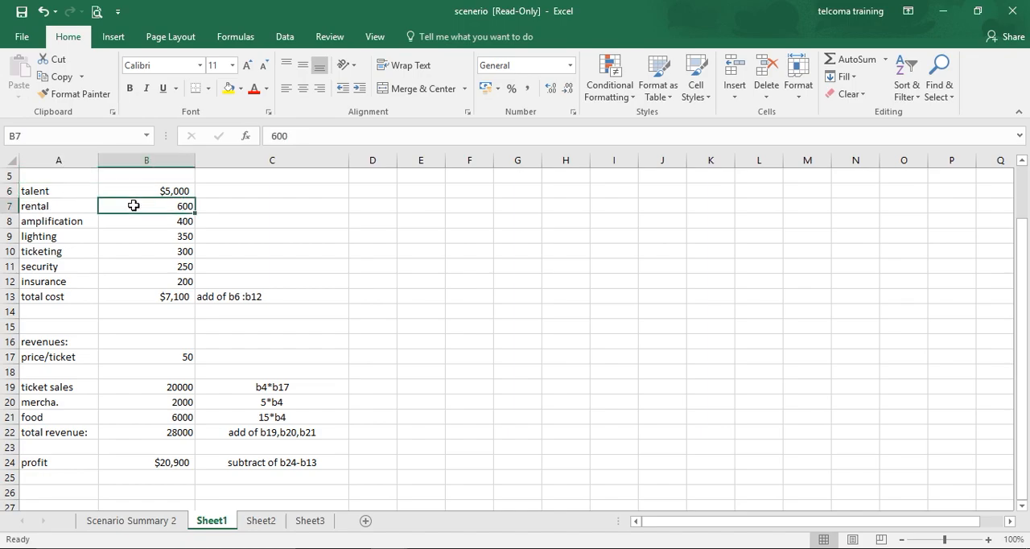
pyautogui.hotkey('shift', 'Down')
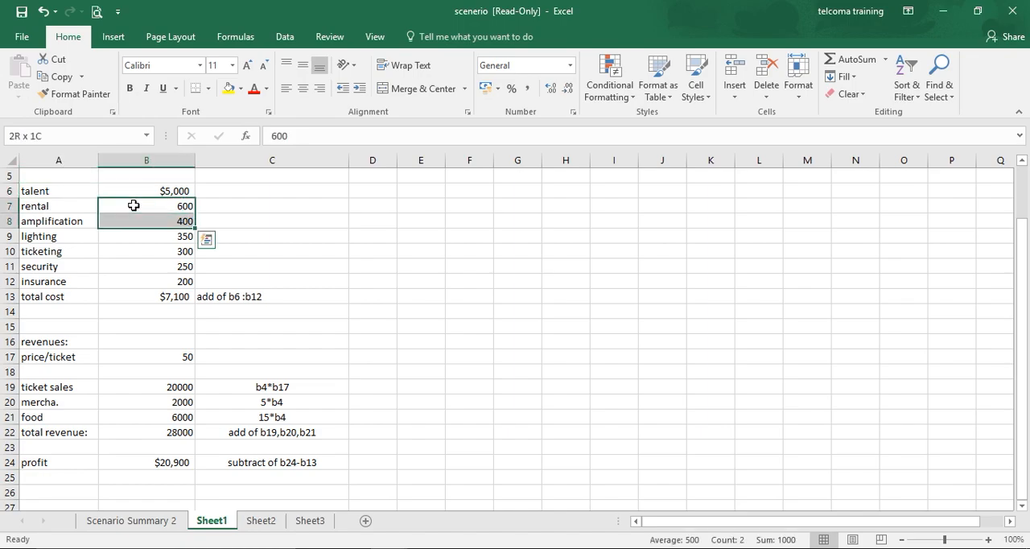
pyautogui.hotkey('shift', 'Down')
pyautogui.hotkey('shift', 'Down')
pyautogui.hotkey('shift', 'Down')
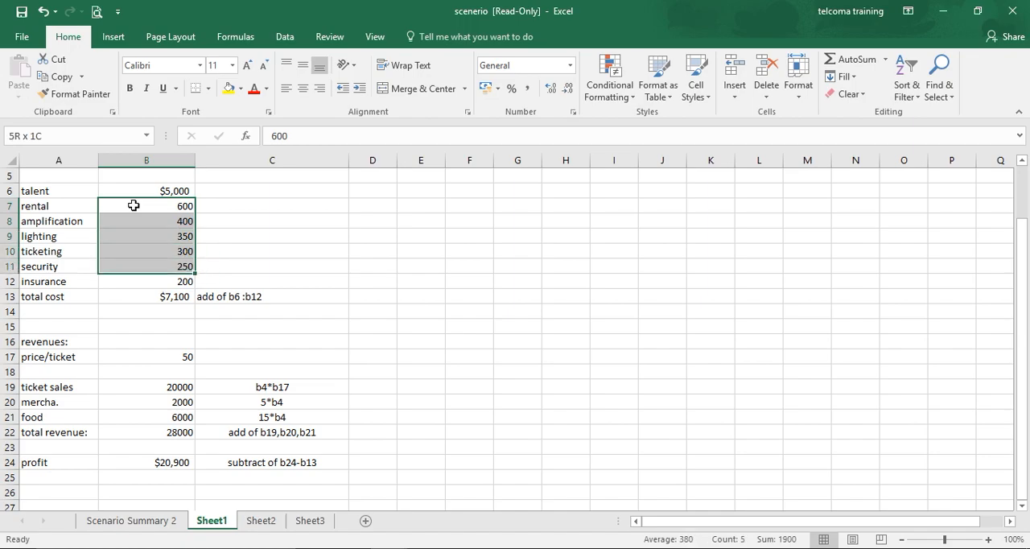
pyautogui.hotkey('shift', 'Down')
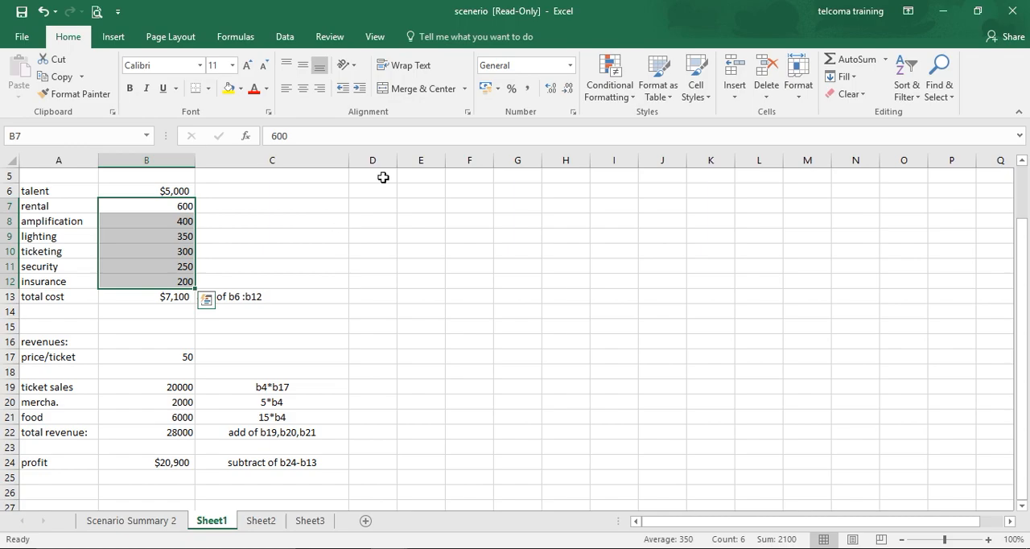
# Open the Scenario Manager and examine the changing cells and comments of the normal rates and diamond rates scenarios
pyautogui.click(283, 36)
pyautogui.click(795, 97)
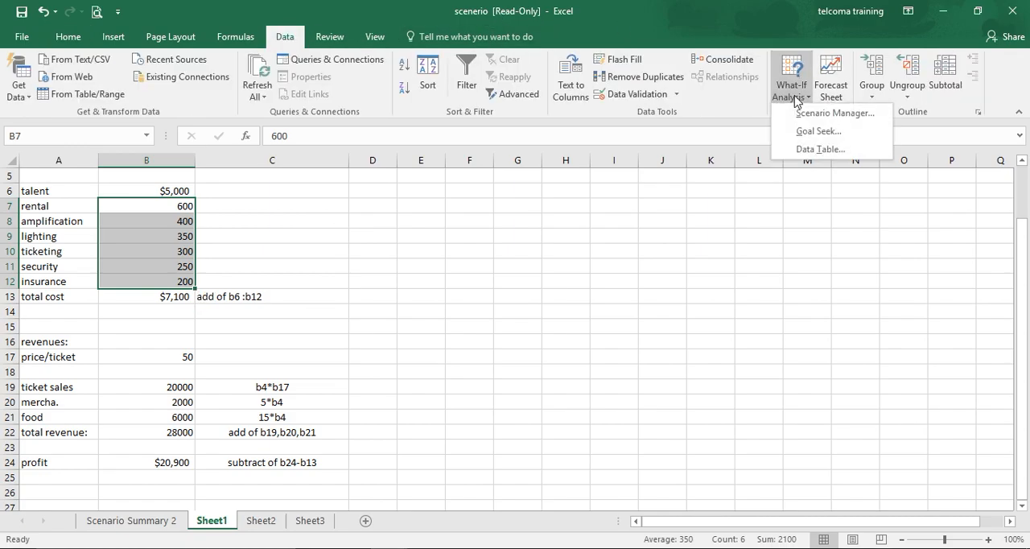
pyautogui.click(814, 114)
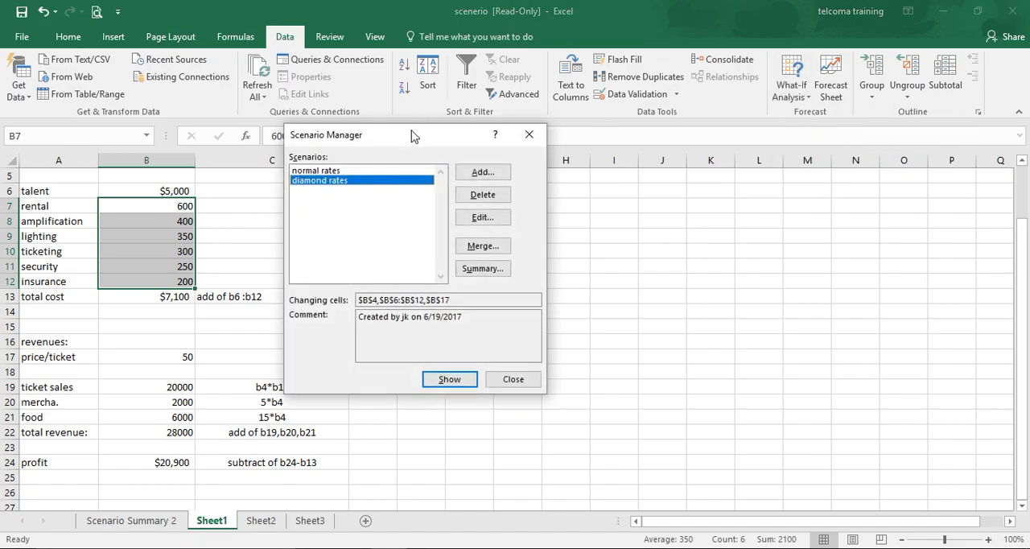
pyautogui.moveTo(411, 136); pyautogui.dragTo(534, 175)
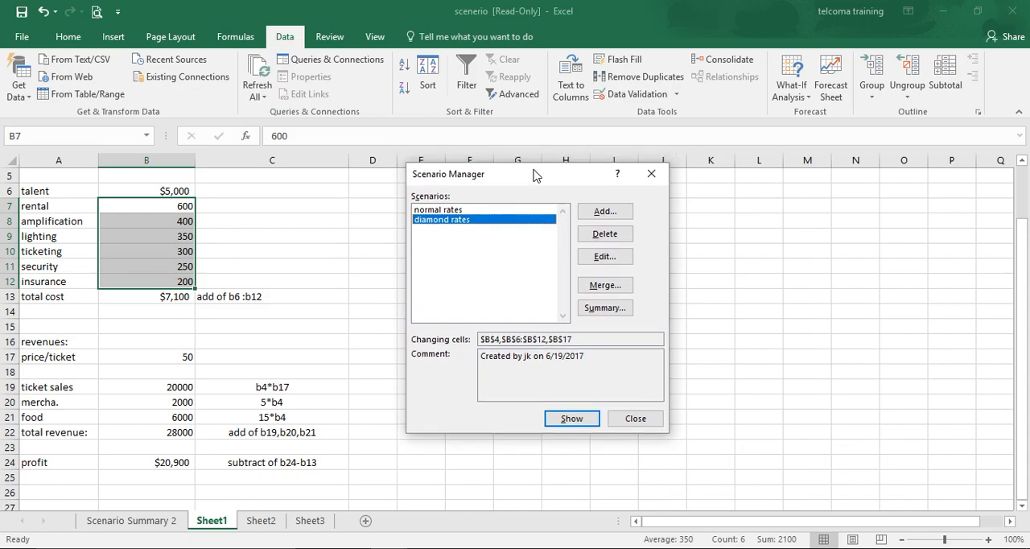
pyautogui.click(485, 211)
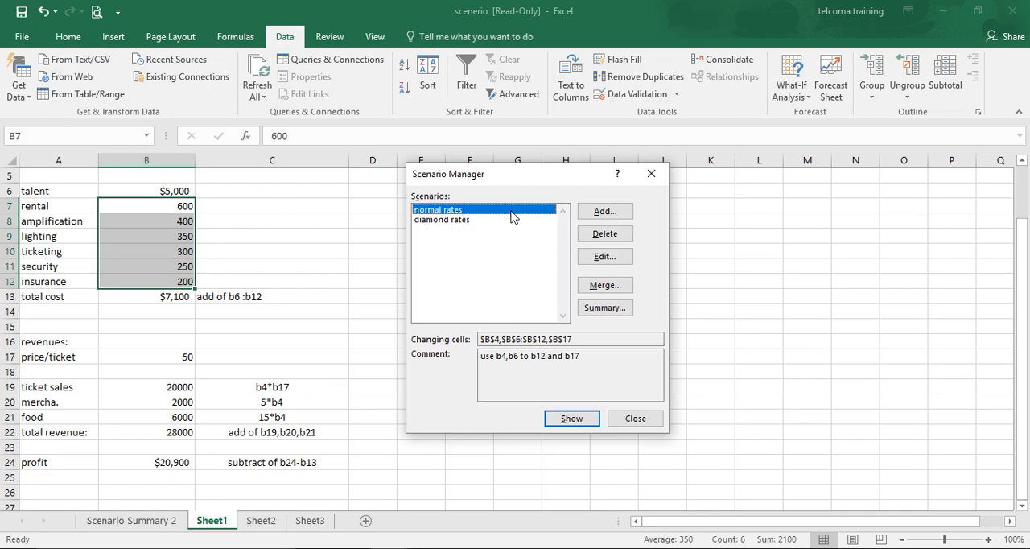
pyautogui.click(486, 221)
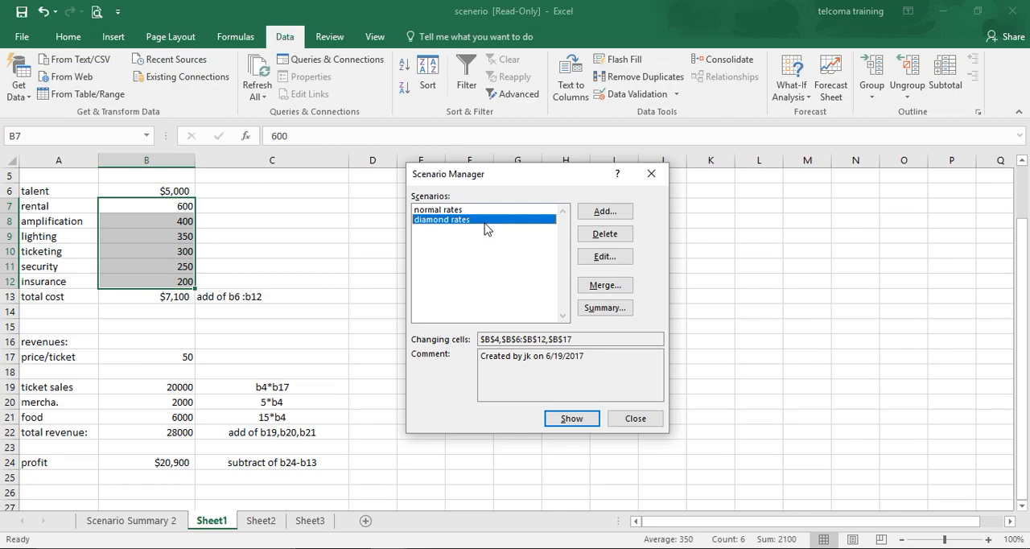
# Add a scenario named silver rates with B4,B6:B12,B17 as its changing cells
pyautogui.click(601, 211)
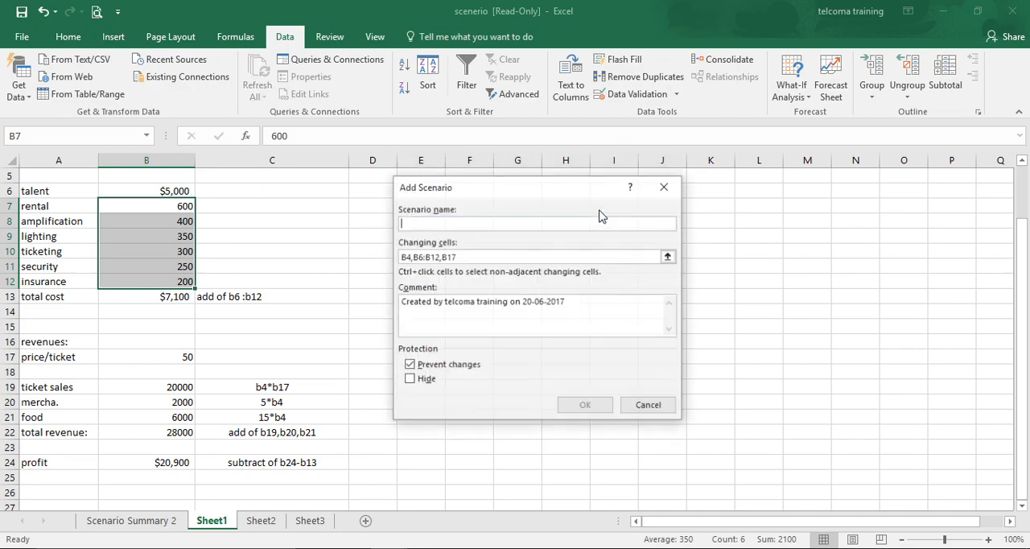
pyautogui.write('siler')
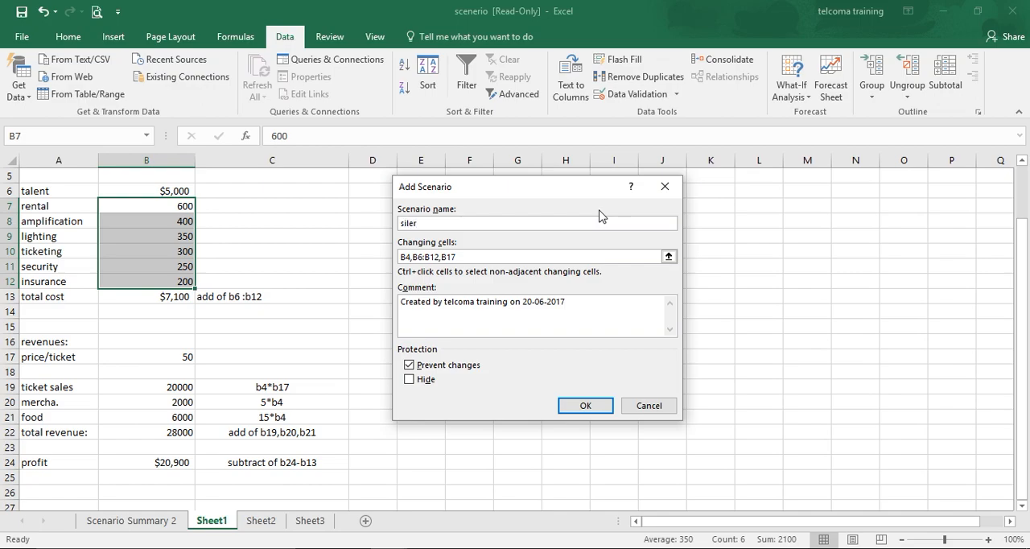
pyautogui.press('BackSpace')
pyautogui.press('BackSpace')
pyautogui.write('ver rates')
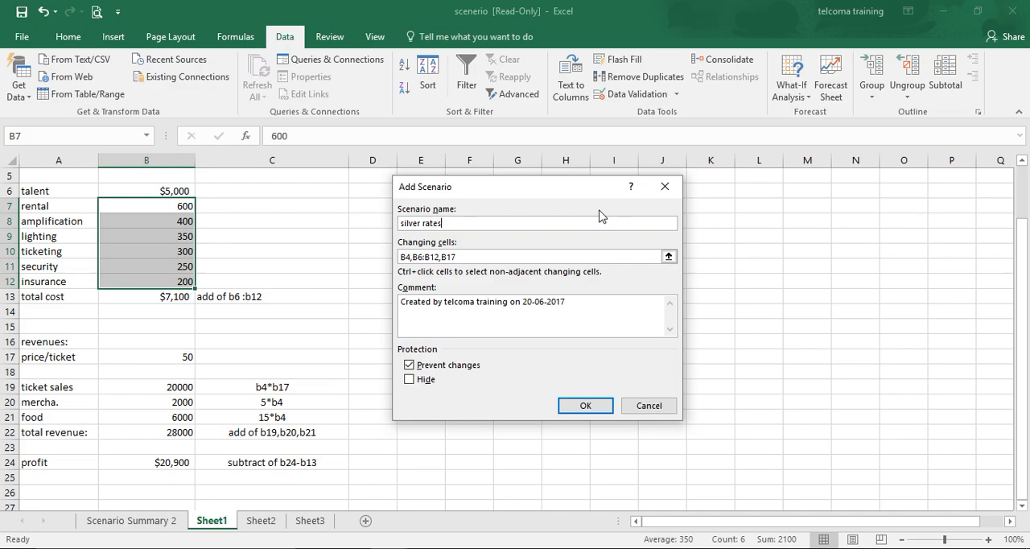
pyautogui.click(583, 406)
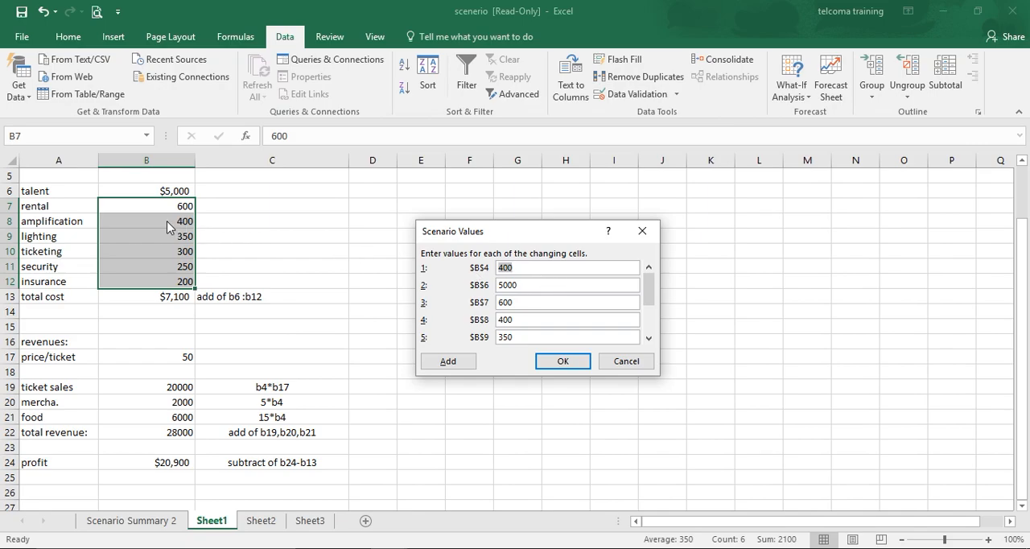
# Set the silver rates scenario values to 100 for B4, 2500 for B6 and 400 for B7, and save the scenario
pyautogui.click(530, 270)
pyautogui.press('BackSpace')
pyautogui.press('BackSpace')
pyautogui.press('BackSpace')
pyautogui.write('100')
pyautogui.click(530, 284)
pyautogui.press('BackSpace')
pyautogui.press('BackSpace')
pyautogui.press('BackSpace')
pyautogui.press('BackSpace')
pyautogui.write('2500')
pyautogui.click(523, 307)
pyautogui.press('BackSpace')
pyautogui.press('BackSpace')
pyautogui.press('BackSpace')
pyautogui.write('400')
pyautogui.click(550, 362)
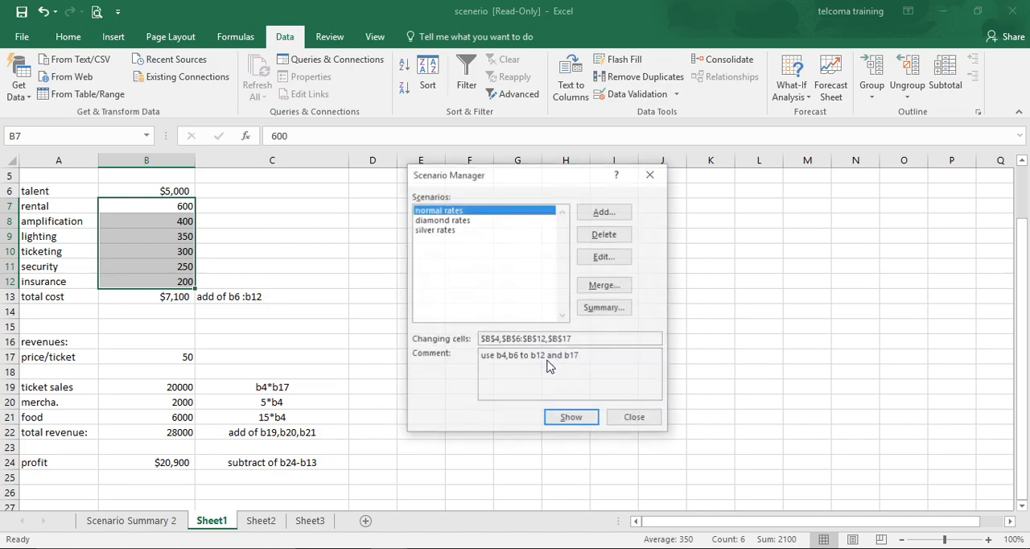
# Show the silver rates scenario in the worksheet to view its costs, revenues and profit
pyautogui.click(439, 231)
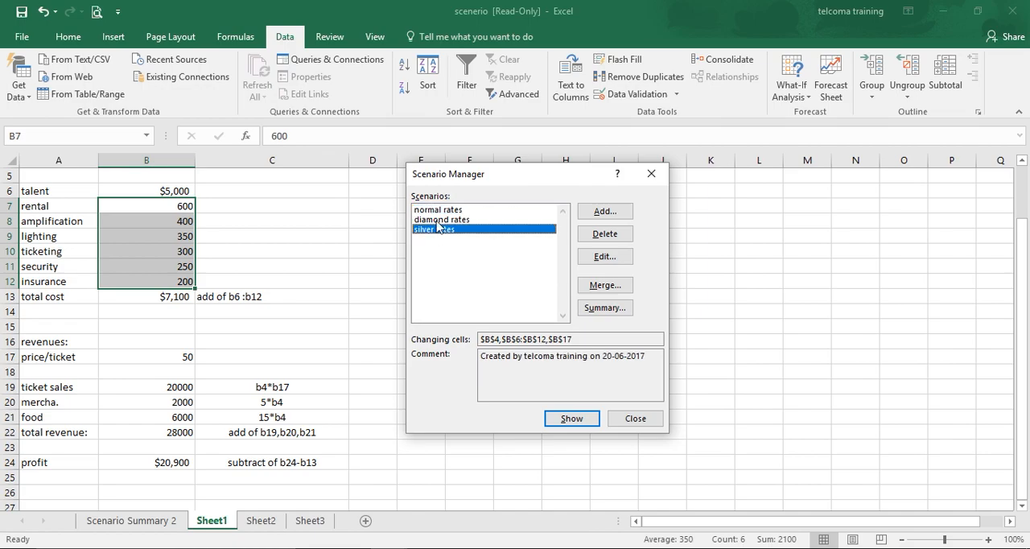
pyautogui.click(436, 211)
pyautogui.click(439, 220)
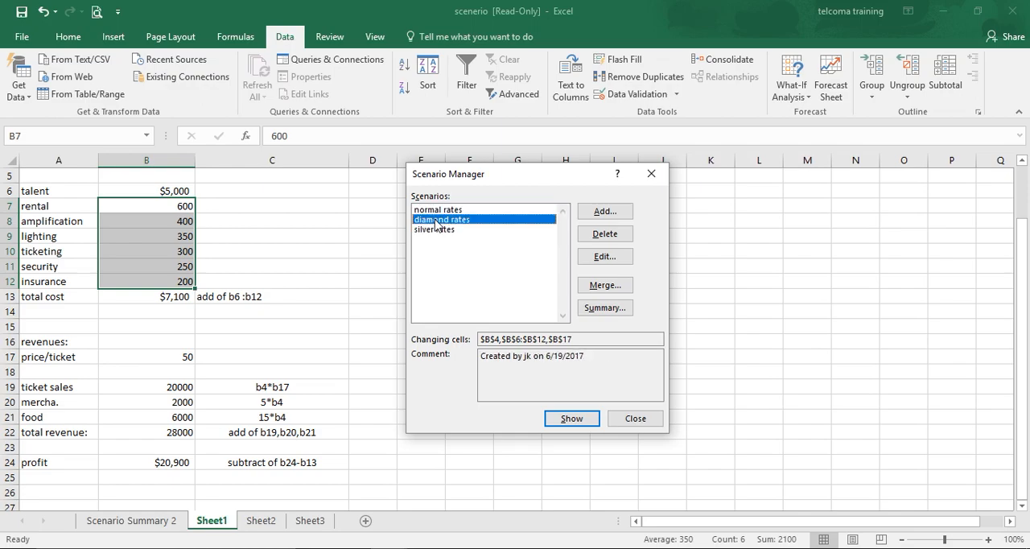
pyautogui.click(438, 231)
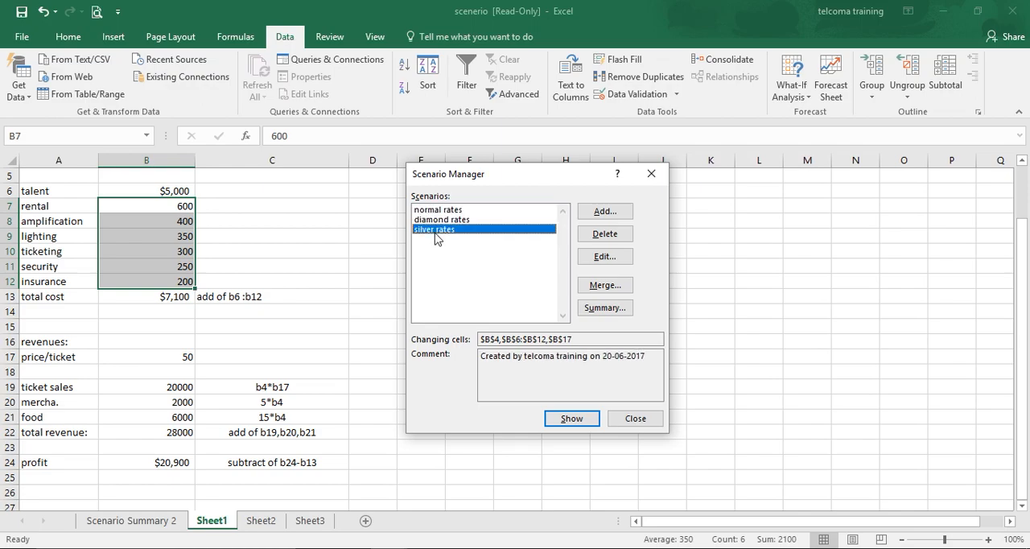
pyautogui.click(572, 422)
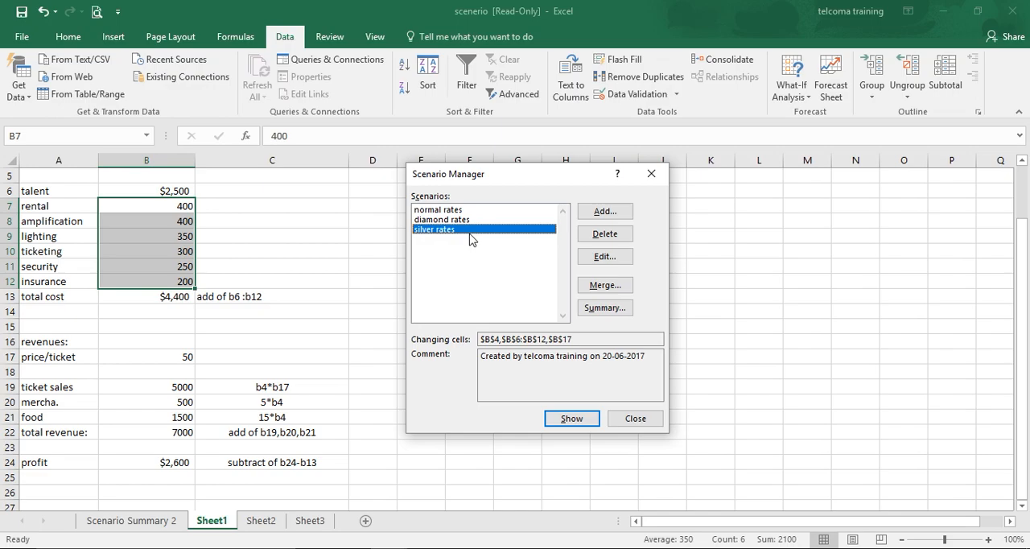
# Show the normal rates scenario followed by the diamond rates scenario to compare their figures, and close the Scenario Manager
pyautogui.click(449, 212)
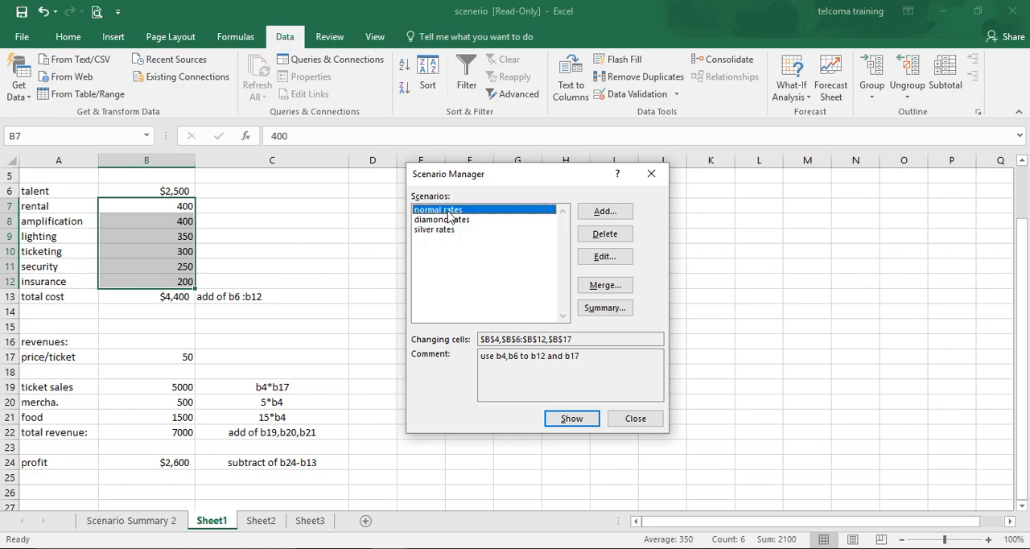
pyautogui.click(573, 420)
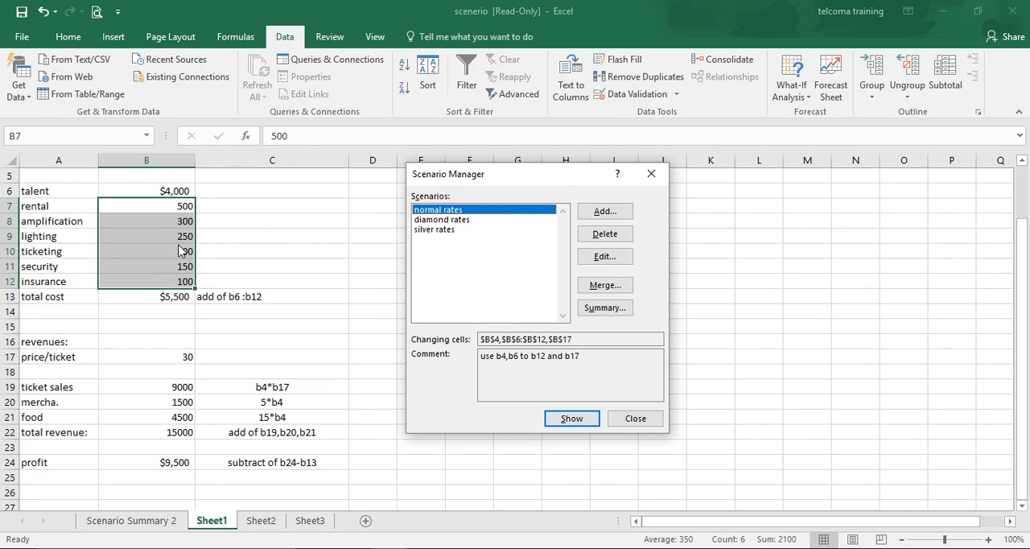
pyautogui.click(461, 220)
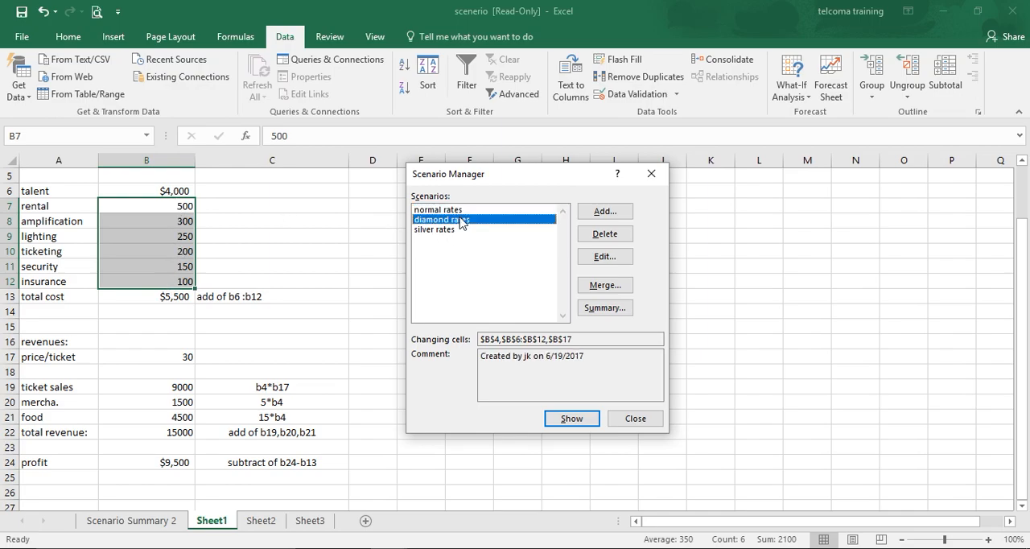
pyautogui.click(565, 419)
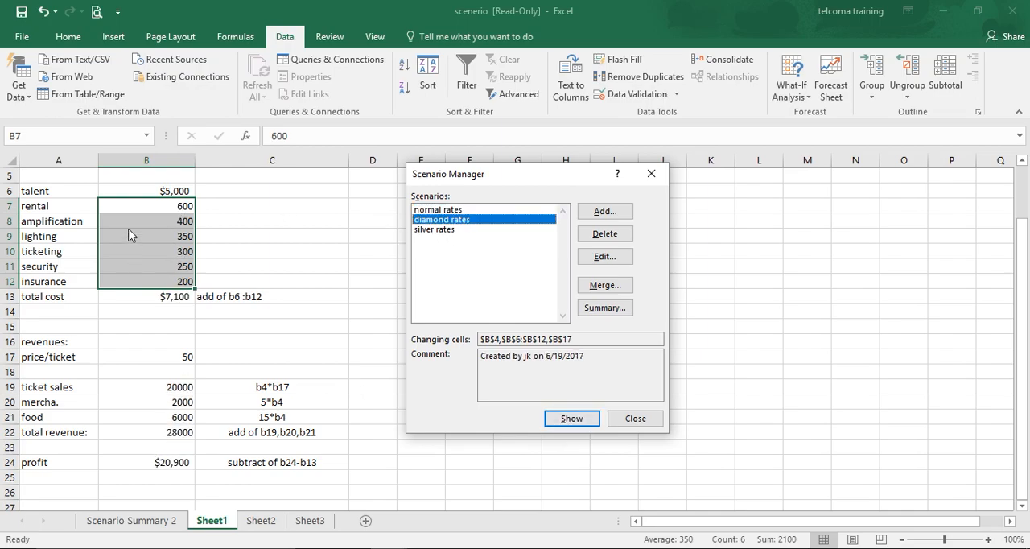
pyautogui.click(635, 418)
# Generate a Scenario summary report from the Scenario Manager with the profit cell B24 as the result cell
pyautogui.click(277, 234)
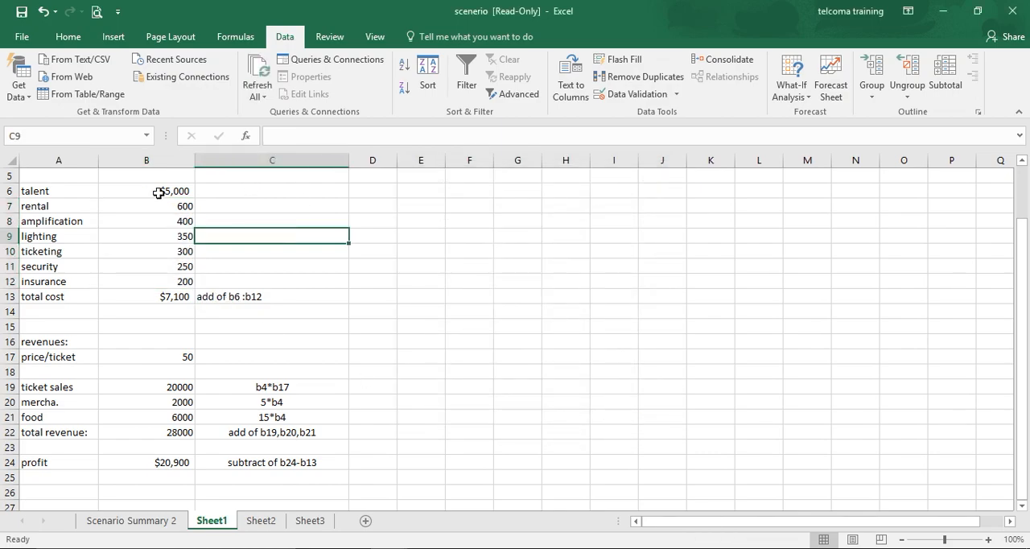
pyautogui.click(531, 264)
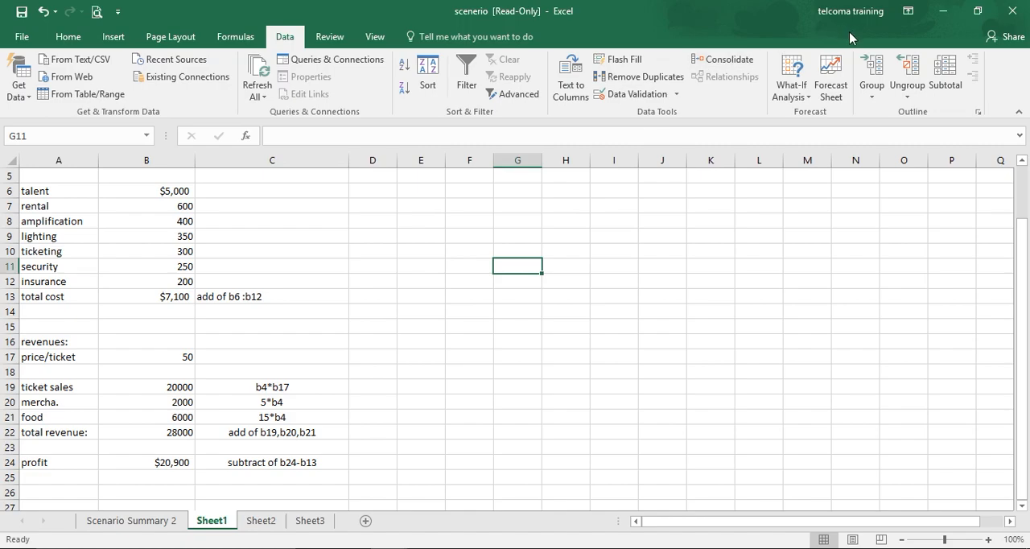
pyautogui.click(774, 91)
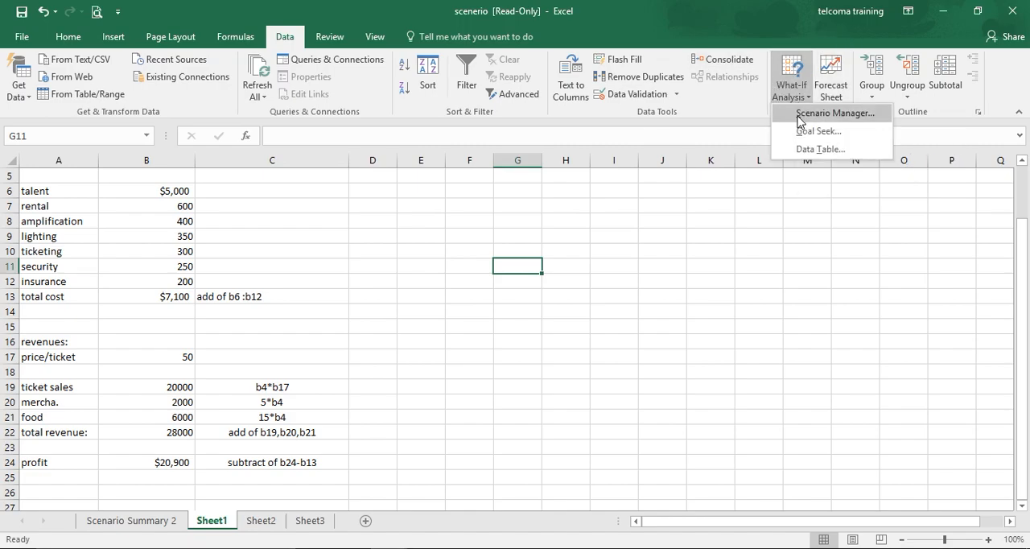
pyautogui.click(798, 117)
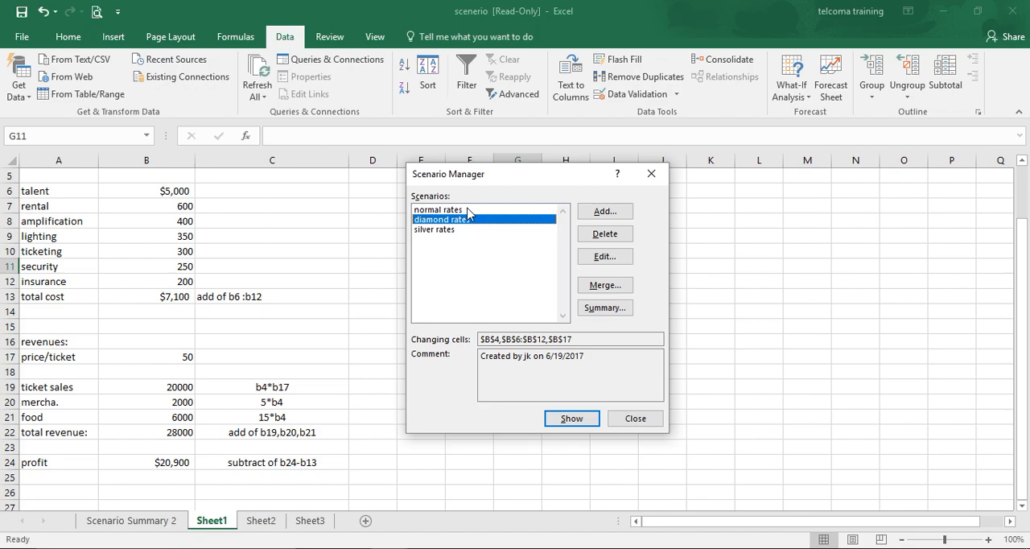
pyautogui.click(604, 308)
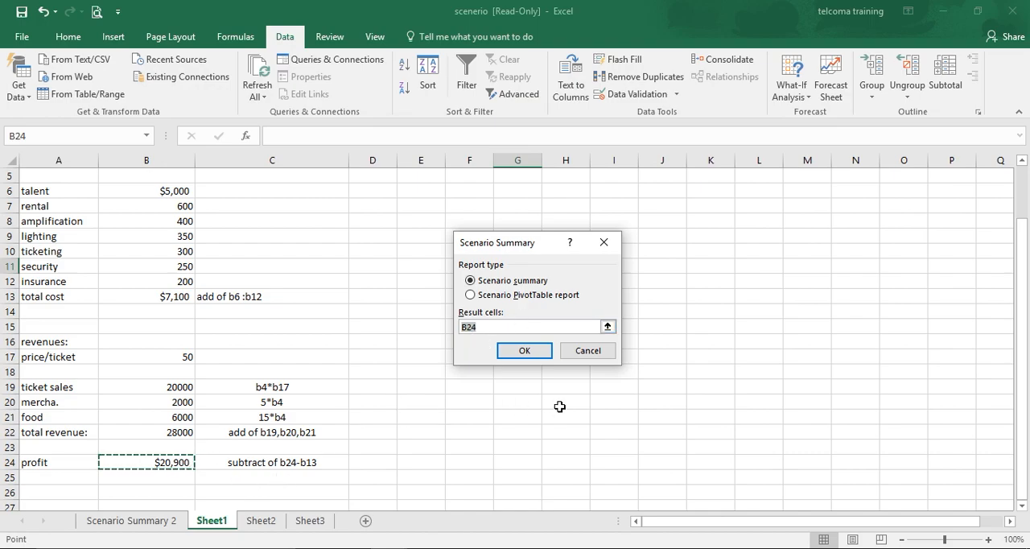
pyautogui.click(523, 351)
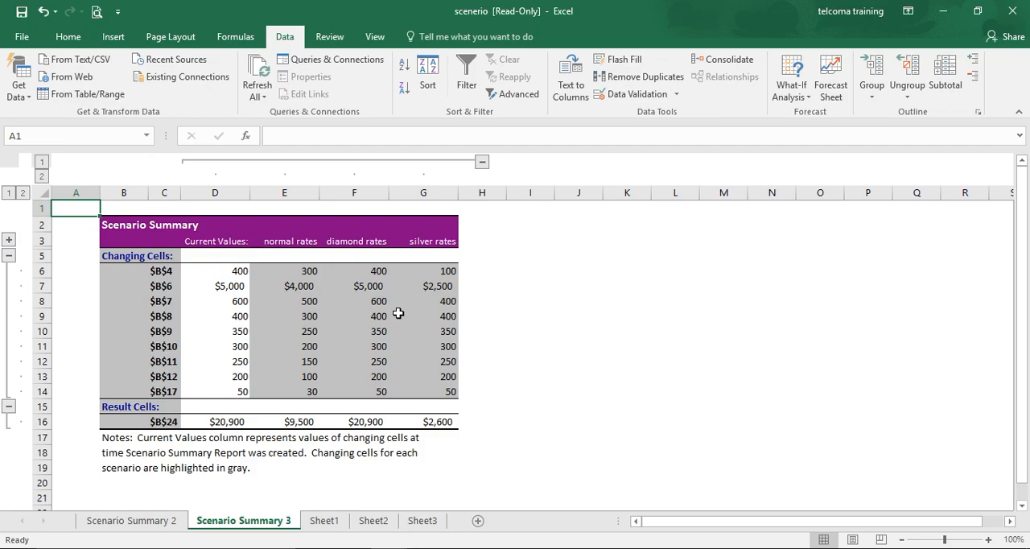
pyautogui.press('XF86AudioLowerVolume')
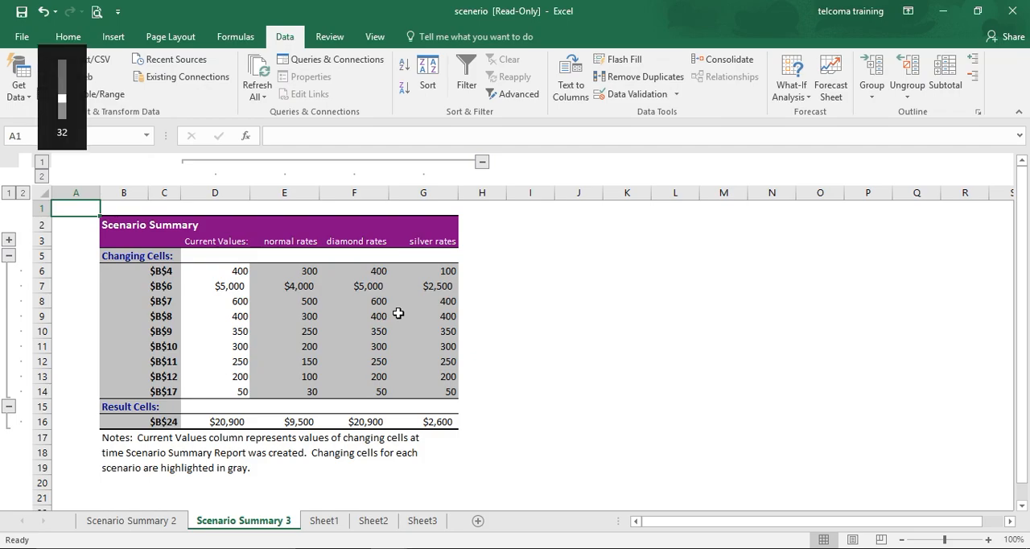
pyautogui.click(403, 547)
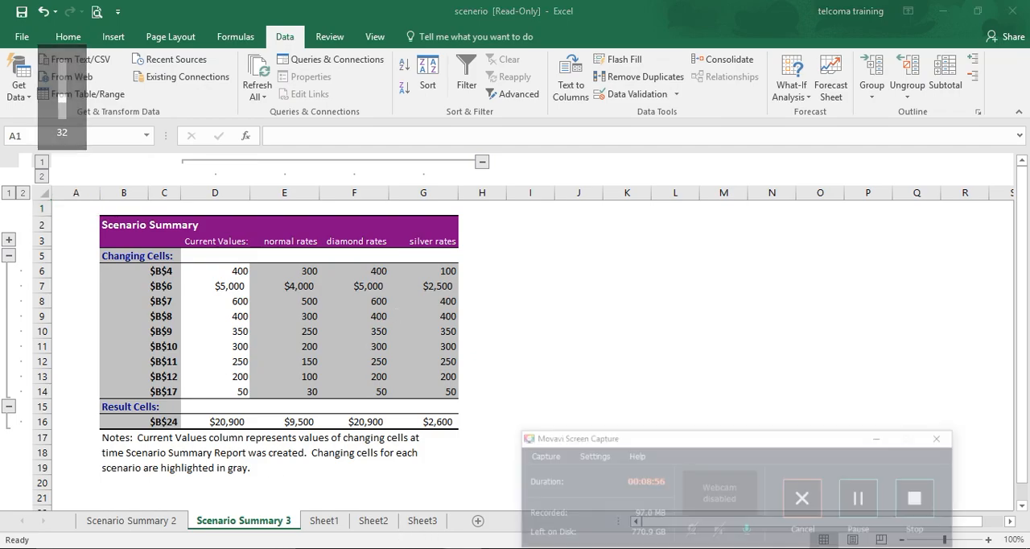